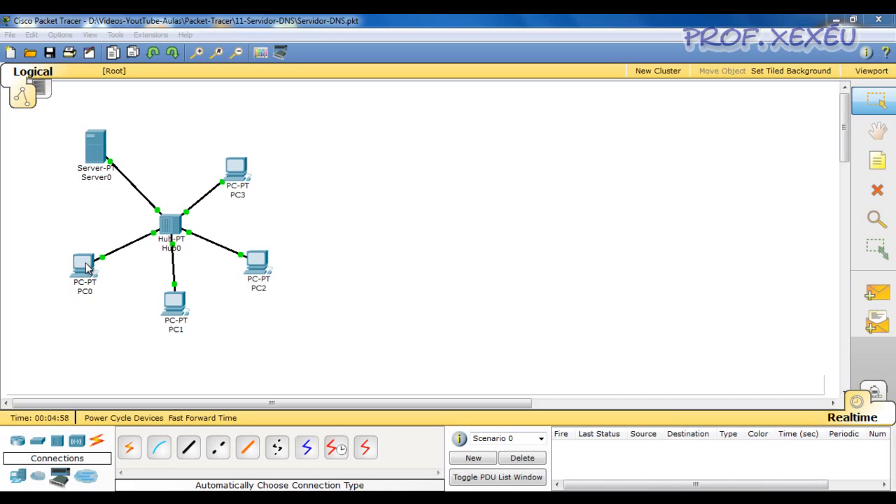
Step: Review the IP details of the PCs in the topology and Server0's HTTP and DHCP service settings
click(115, 308)
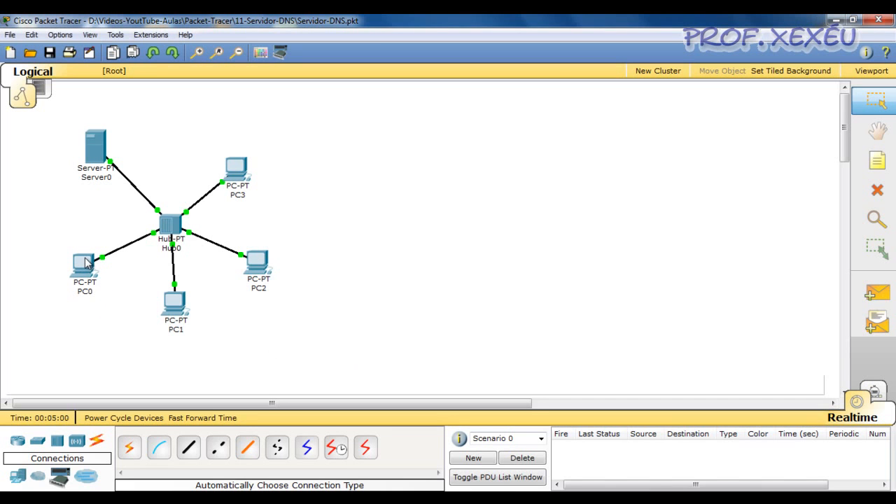
mouse_move(257, 261)
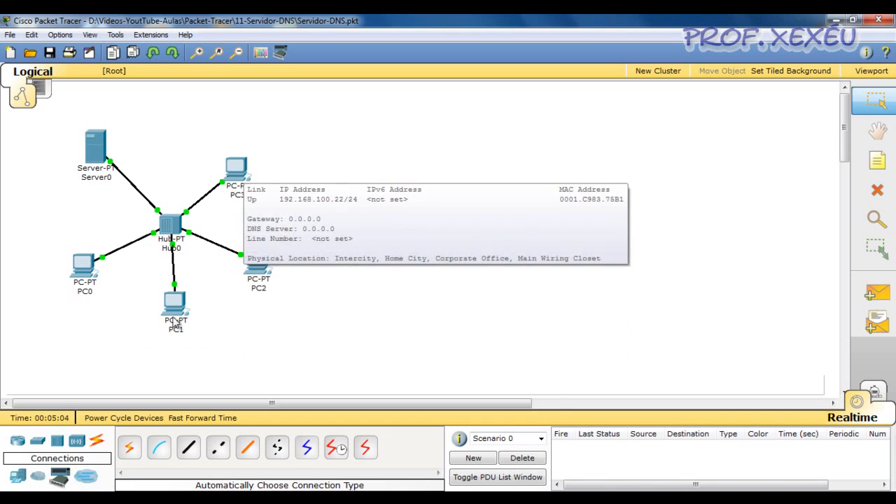
mouse_move(97, 148)
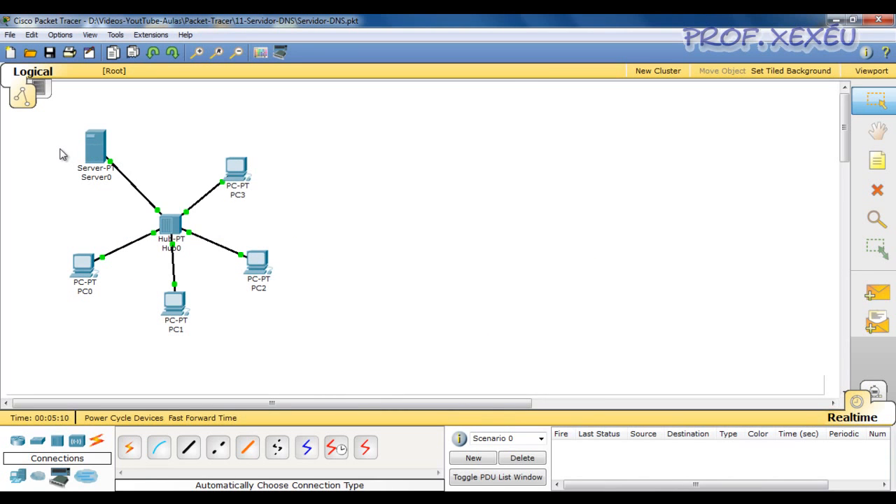
click(97, 149)
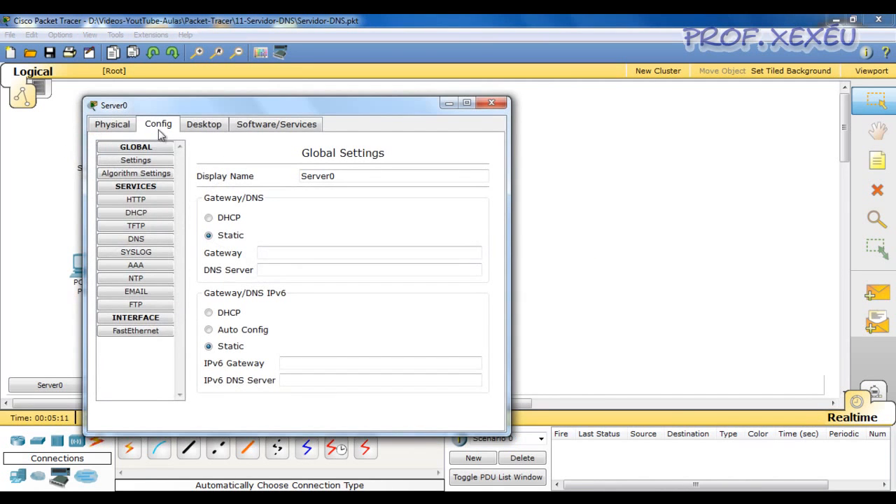
click(160, 202)
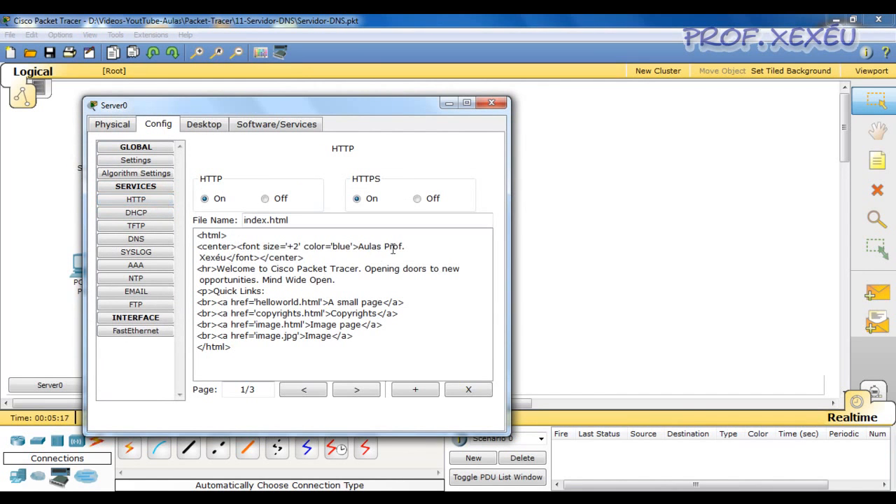
click(136, 213)
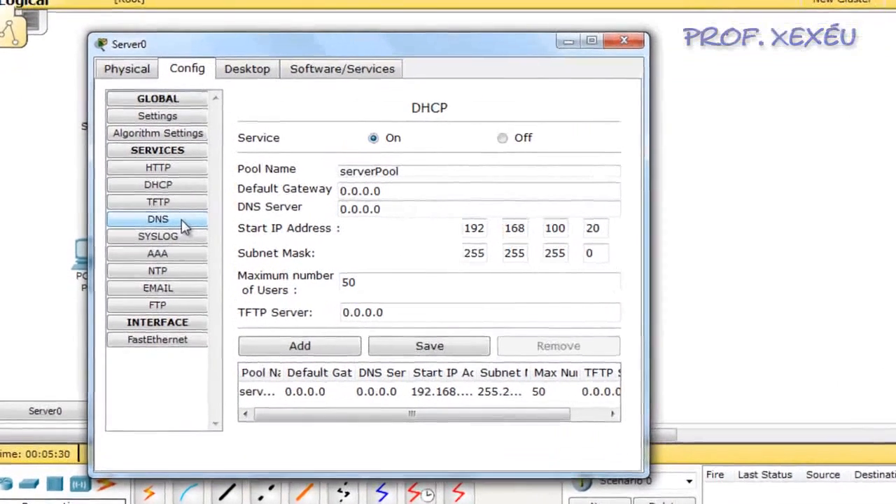
click(183, 224)
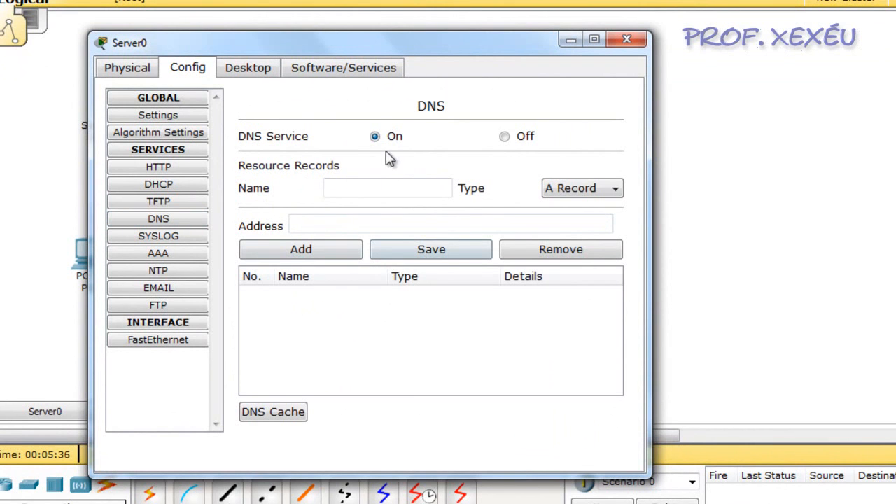
click(380, 189)
click(345, 191)
click(272, 249)
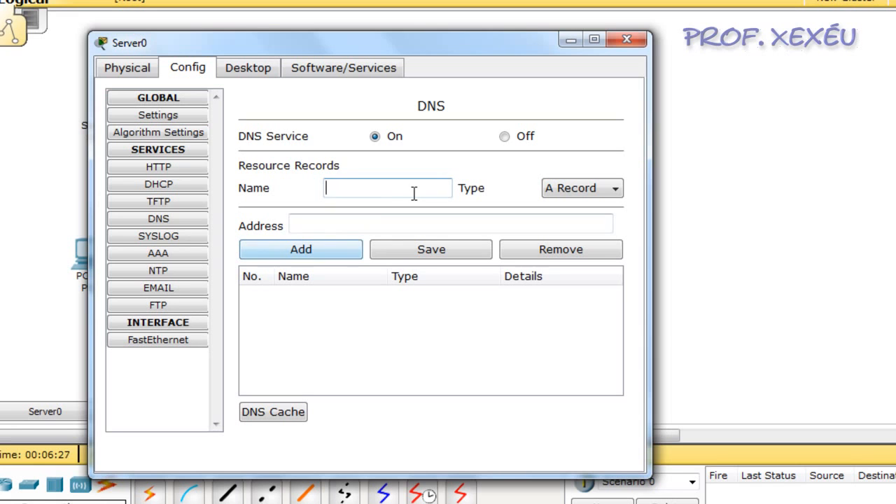
click(382, 190)
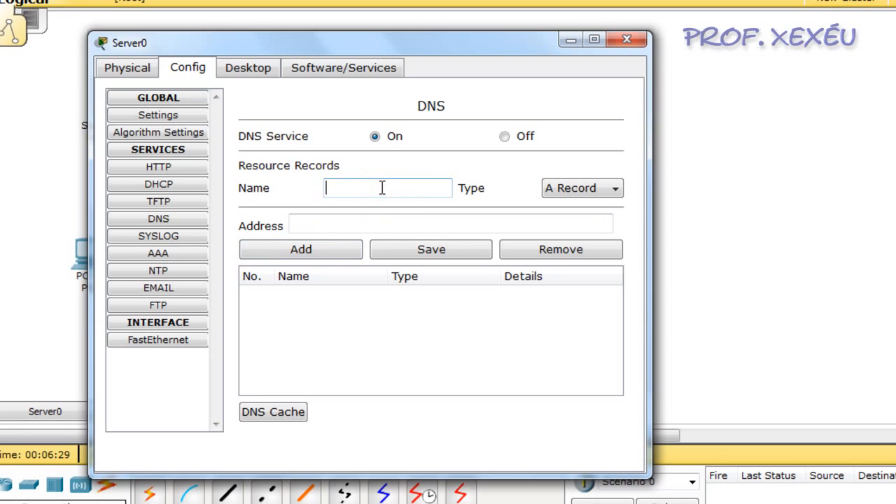
text(www.xexeu.com.br)
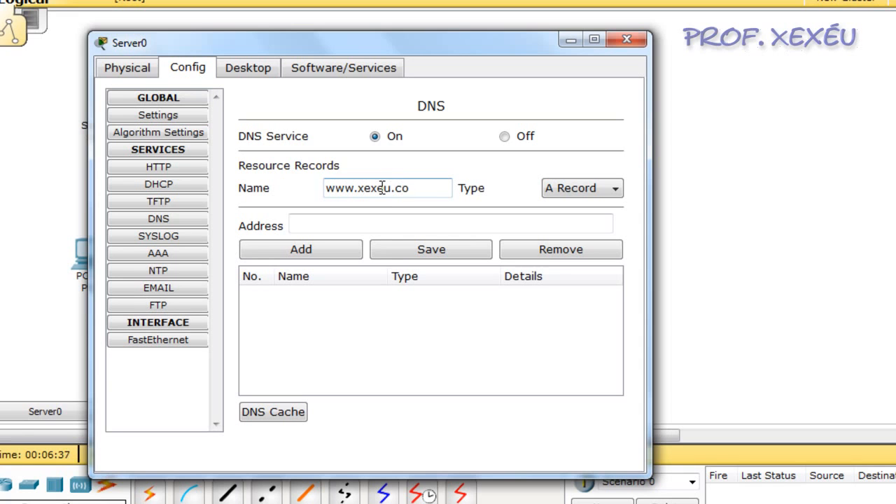
Step: Keep the DNS record type as A Record, set its address to 192.168.100.1, add it and close the server window
click(380, 223)
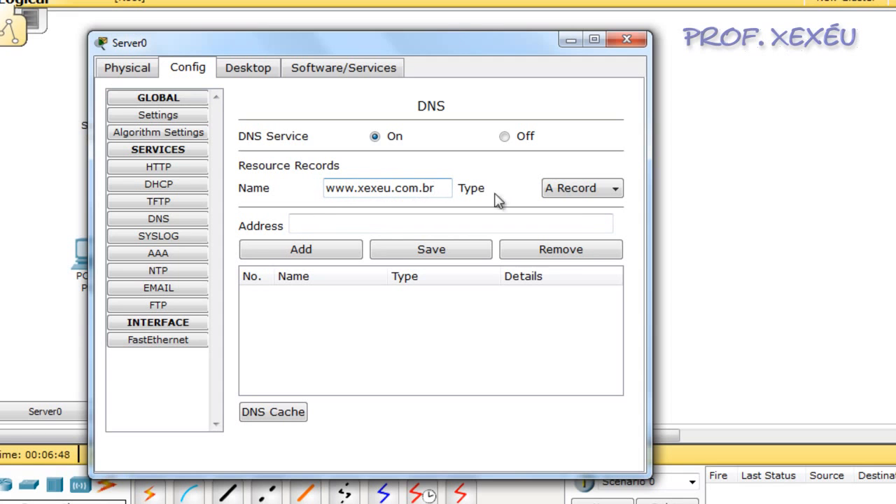
click(613, 189)
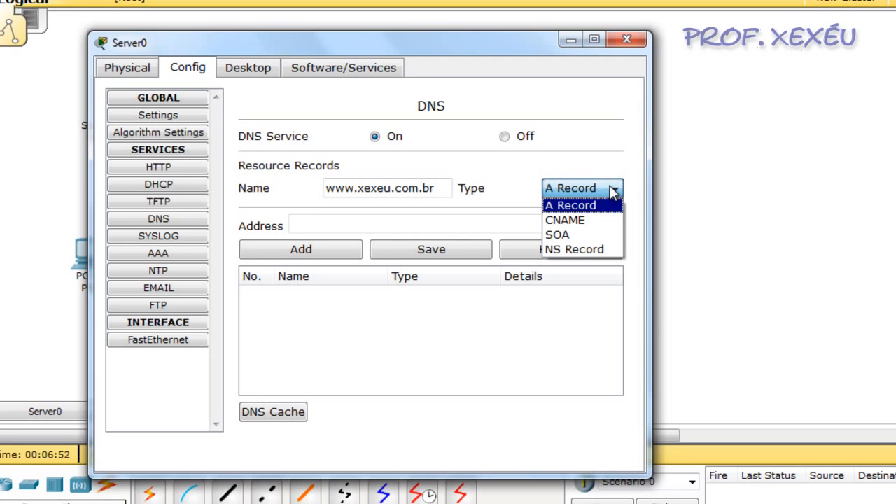
click(614, 189)
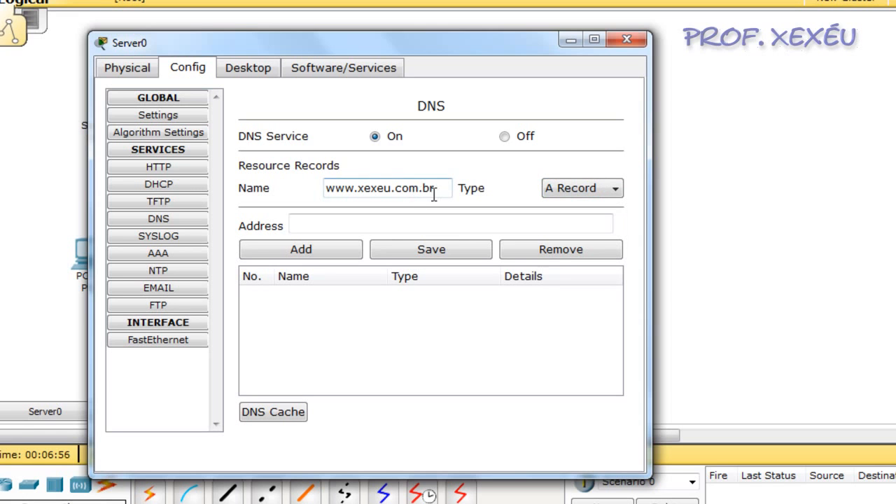
click(552, 221)
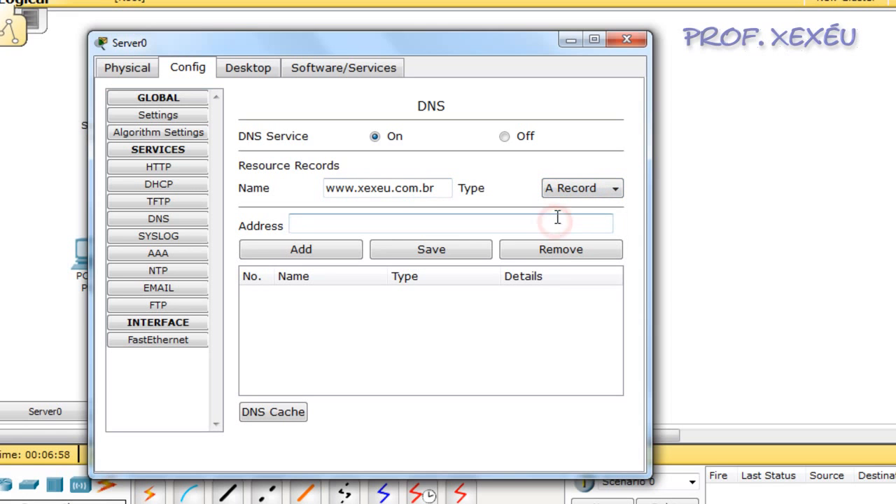
text(192.168)
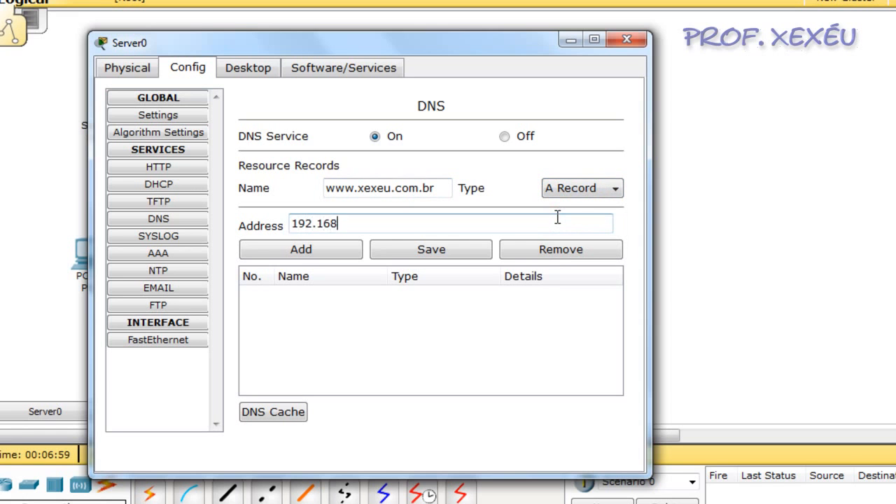
text(.100.1)
click(349, 255)
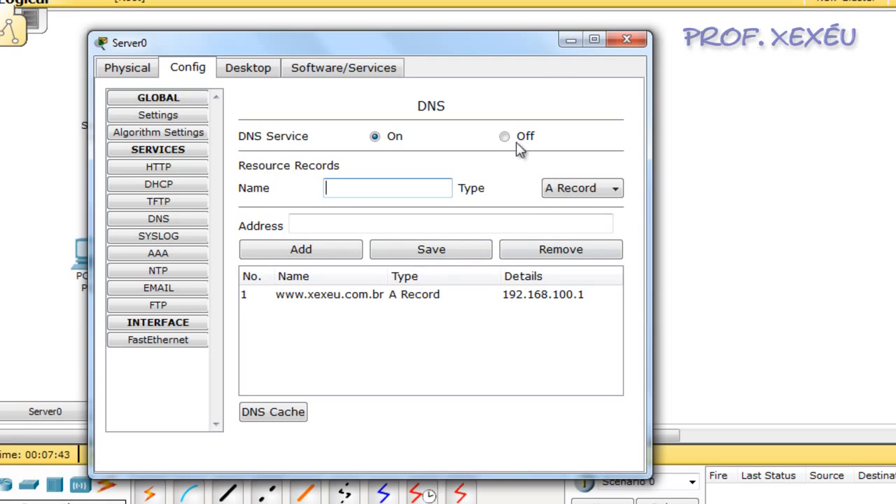
click(630, 40)
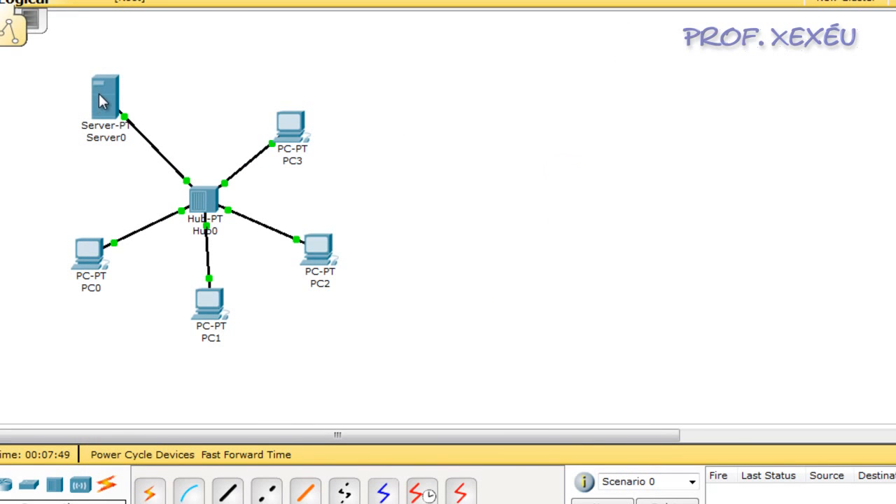
Step: Set the DNS server of Server0's DHCP pool serverPool to 192.168.100.1 and save the pool
mouse_move(99, 98)
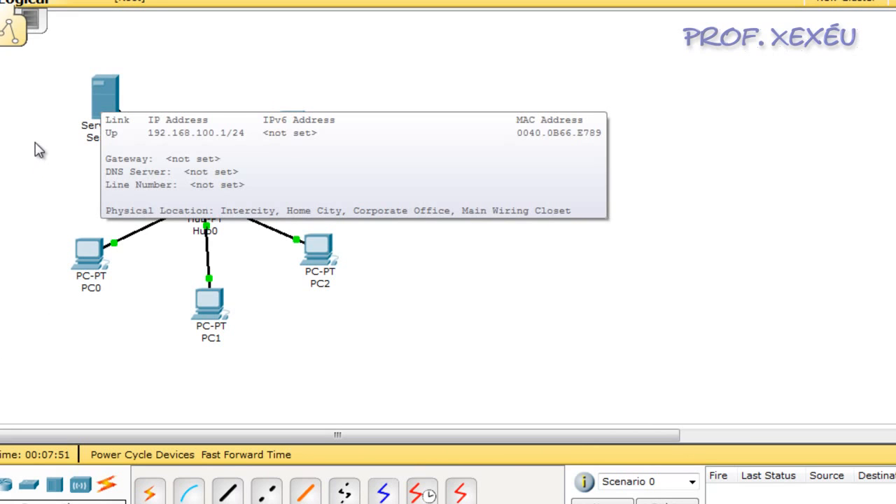
click(35, 131)
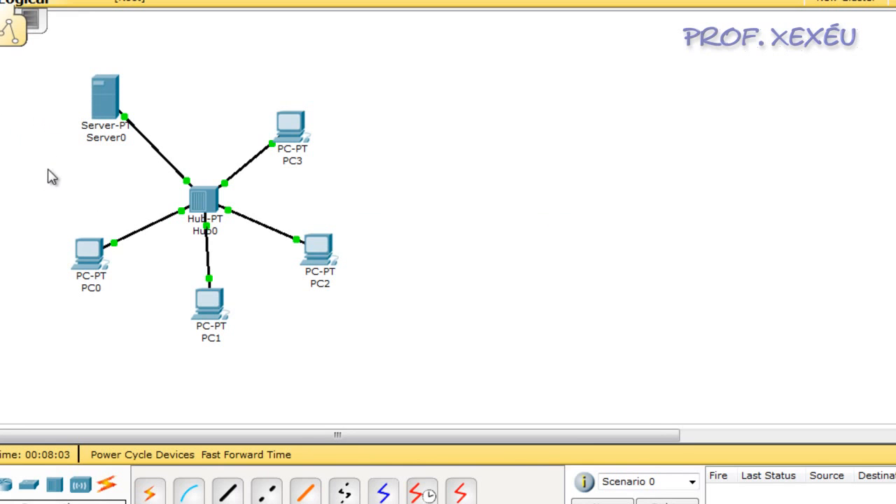
mouse_move(91, 259)
click(100, 92)
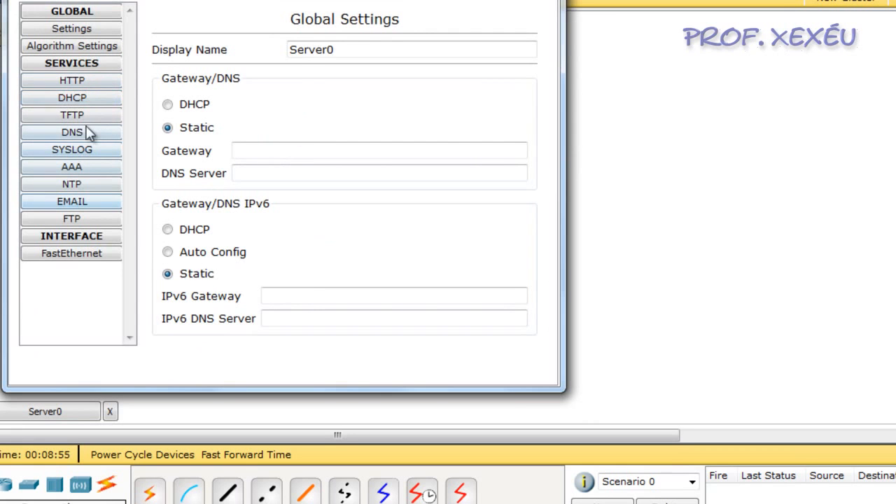
click(86, 100)
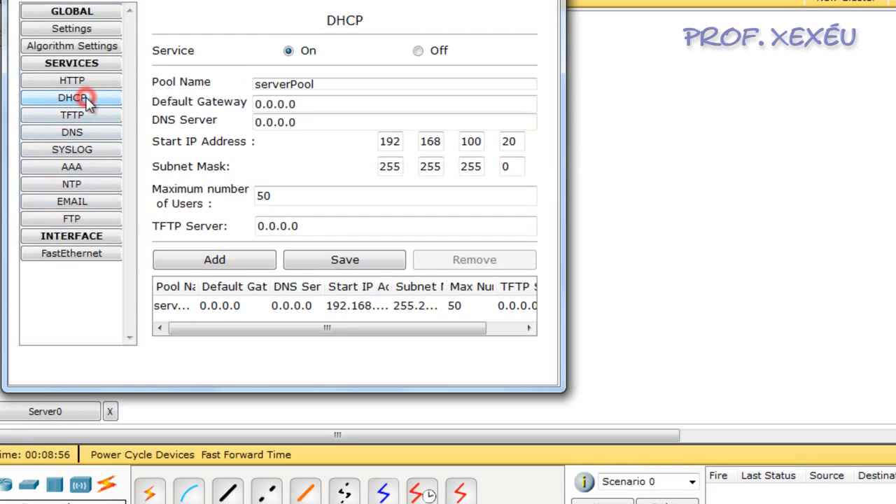
double_click(314, 121)
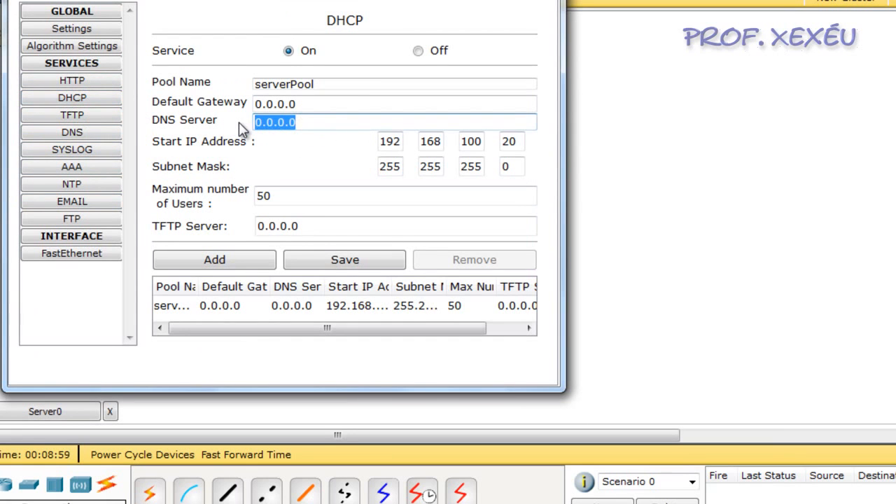
text(192.168.100.1)
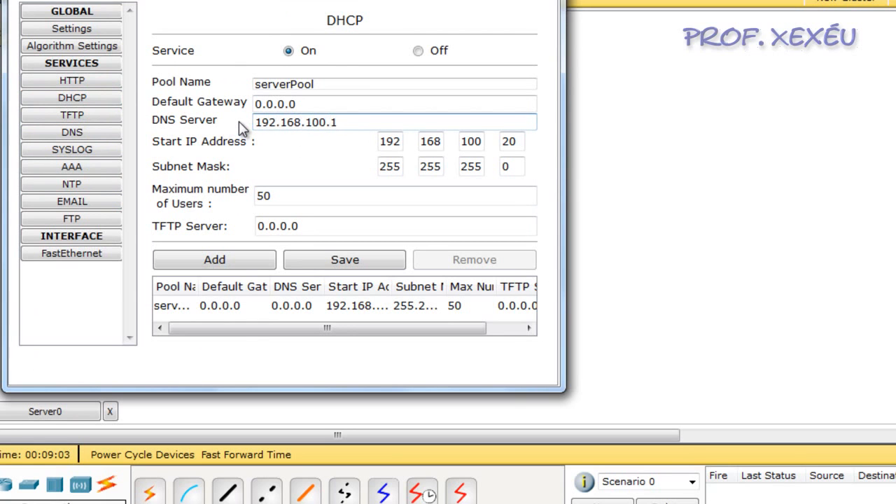
click(326, 263)
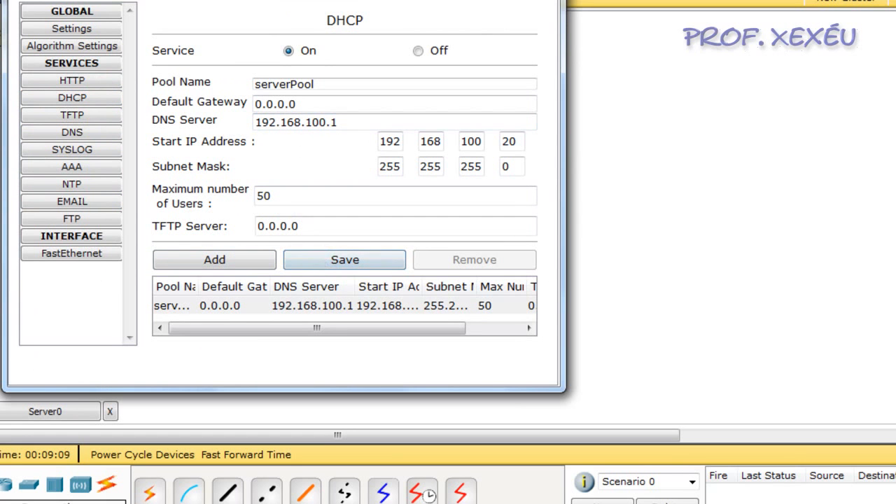
Step: Renew PC0's IP configuration by switching it to Static and back to DHCP, and close its window
click(86, 253)
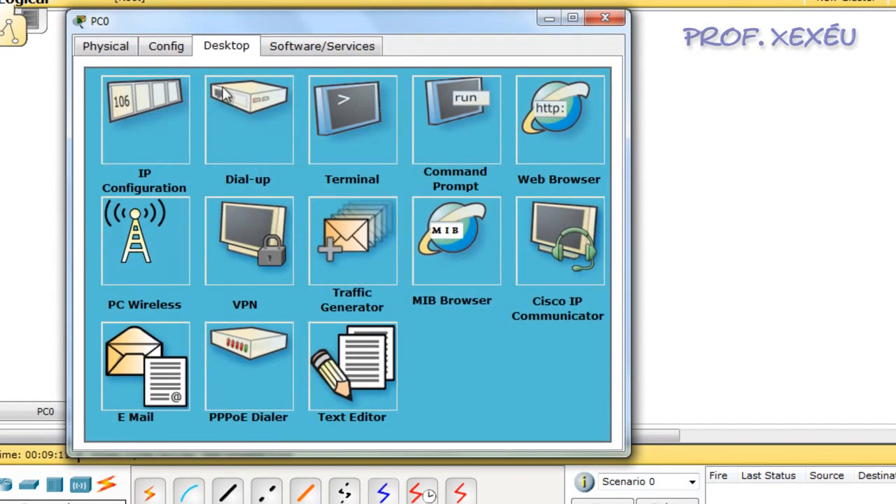
click(163, 110)
click(142, 152)
click(141, 129)
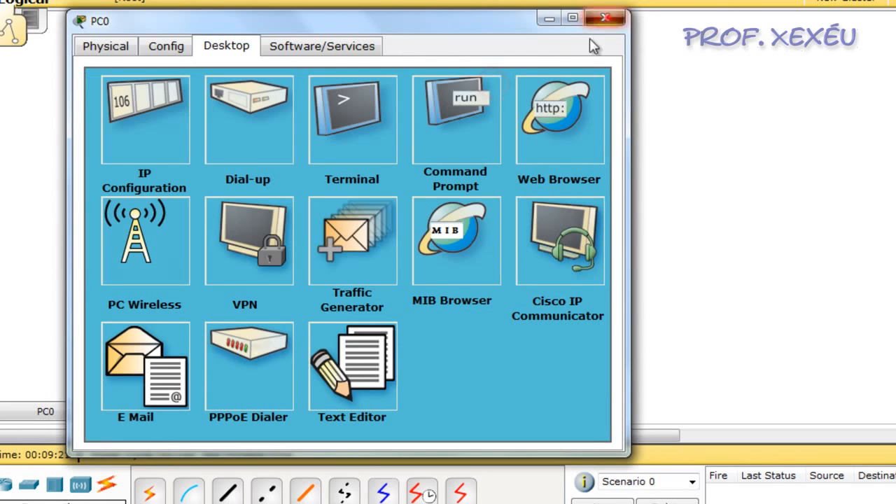
click(605, 17)
Step: Renew PC1's IP configuration by switching it to Static and back to DHCP, and close its window
click(211, 298)
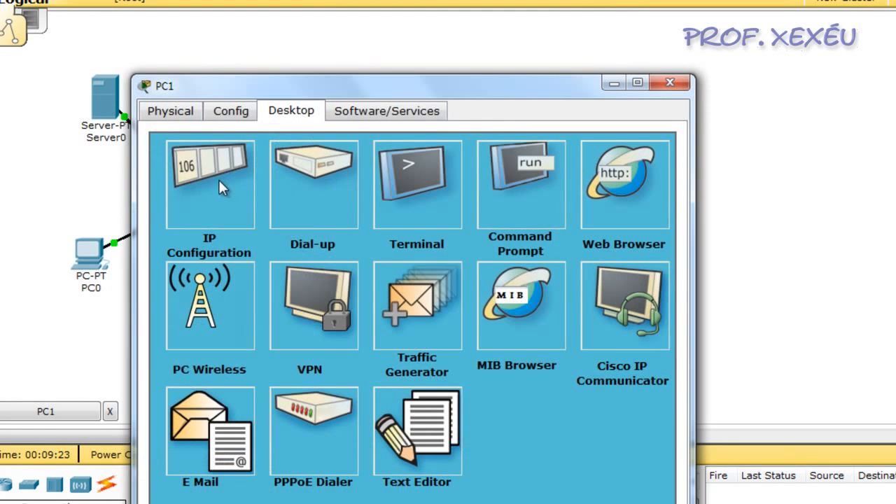
click(221, 184)
click(210, 217)
click(205, 195)
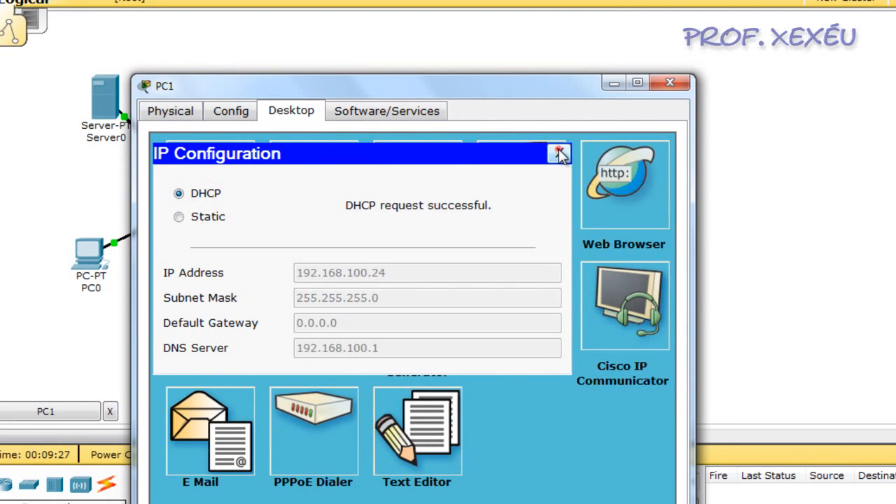
click(559, 154)
click(673, 83)
Step: Renew PC2's IP configuration by switching it to Static and back to DHCP, and close its window
click(318, 251)
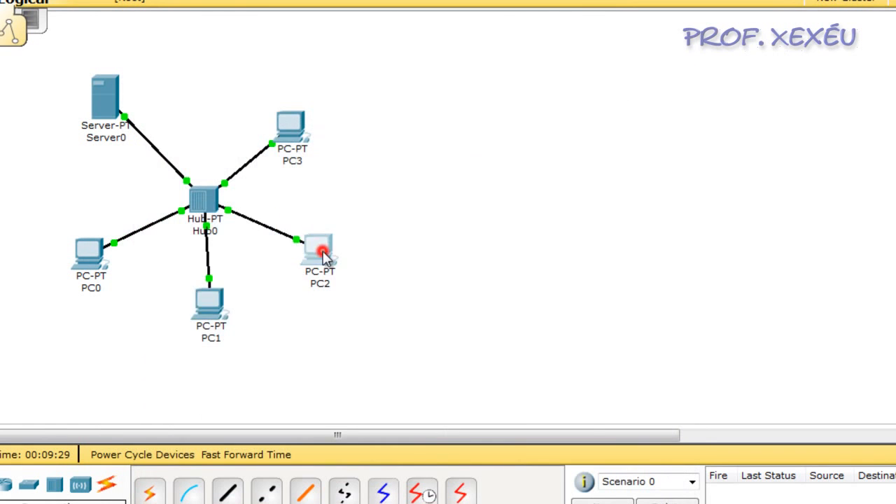
click(137, 79)
click(97, 108)
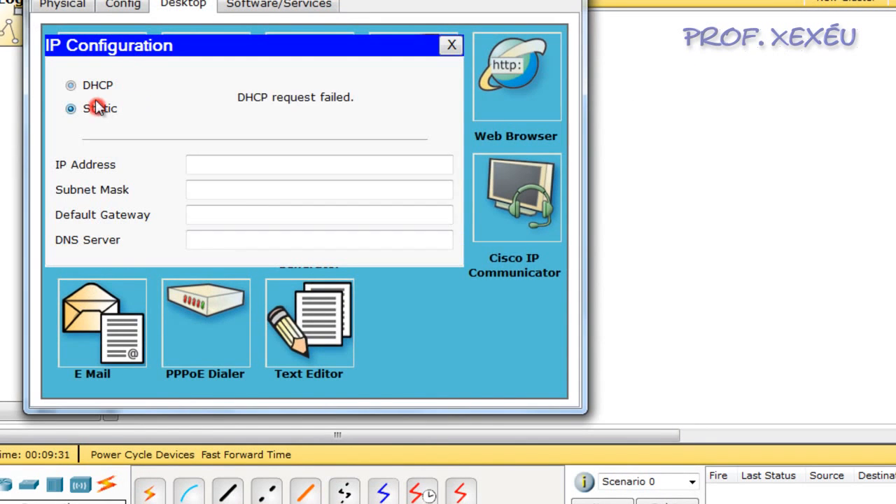
click(90, 85)
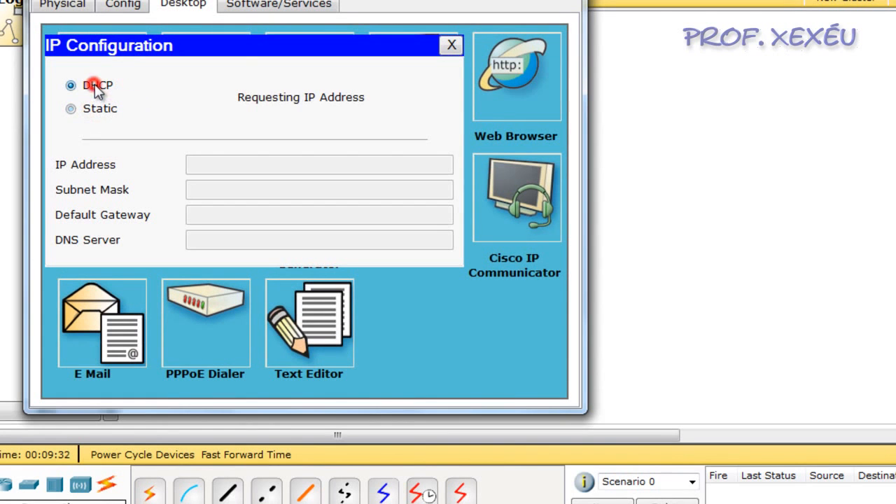
click(451, 45)
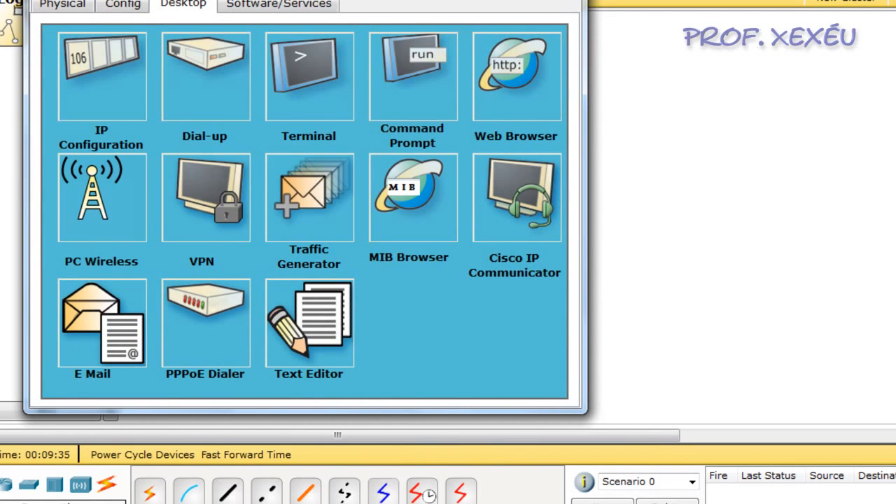
click(562, 0)
Step: Renew PC3's IP configuration by switching it to Static and back to DHCP
click(290, 125)
click(176, 124)
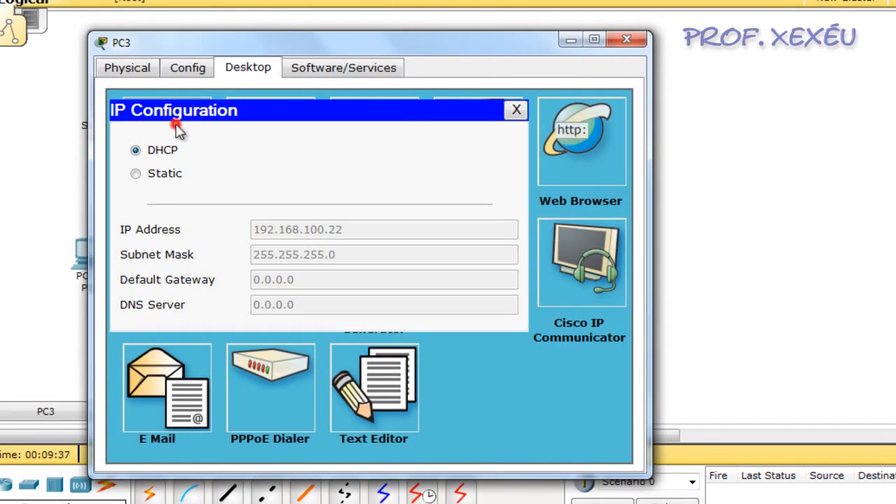
click(167, 174)
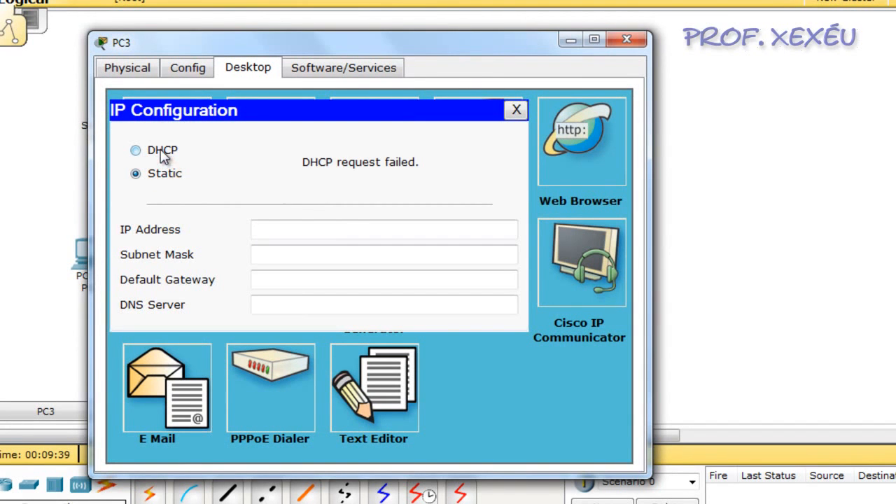
click(160, 151)
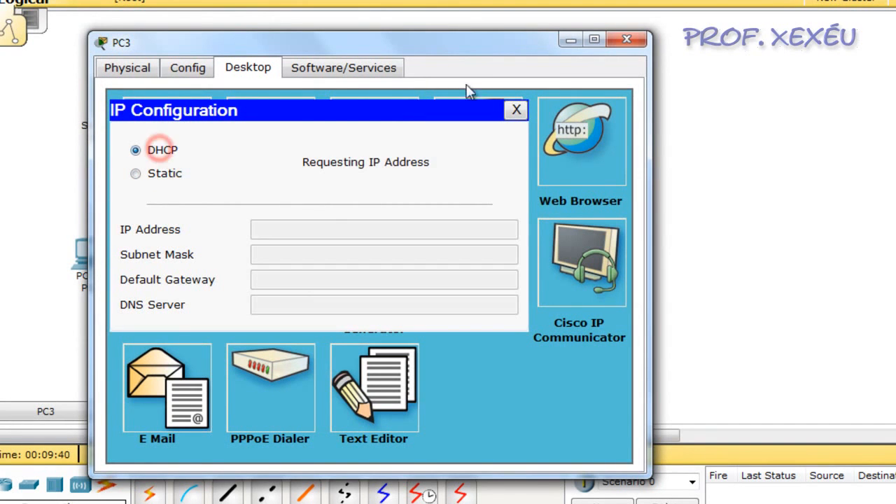
Step: Close PC3's IP configuration and its device window
click(515, 112)
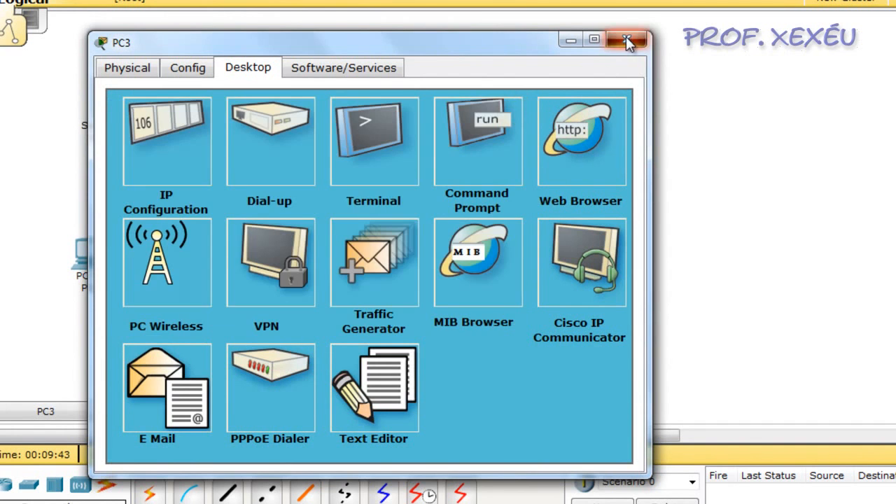
click(627, 40)
click(466, 218)
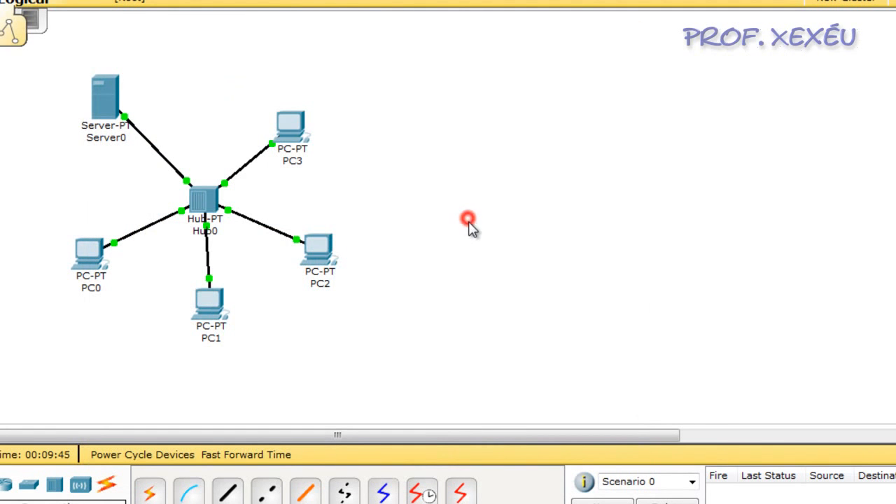
click(210, 310)
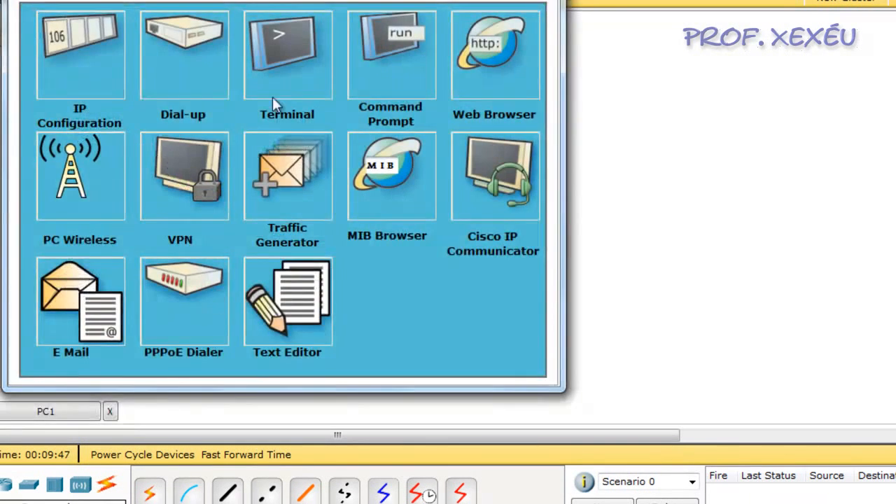
drag(259, 0, 508, 71)
click(744, 170)
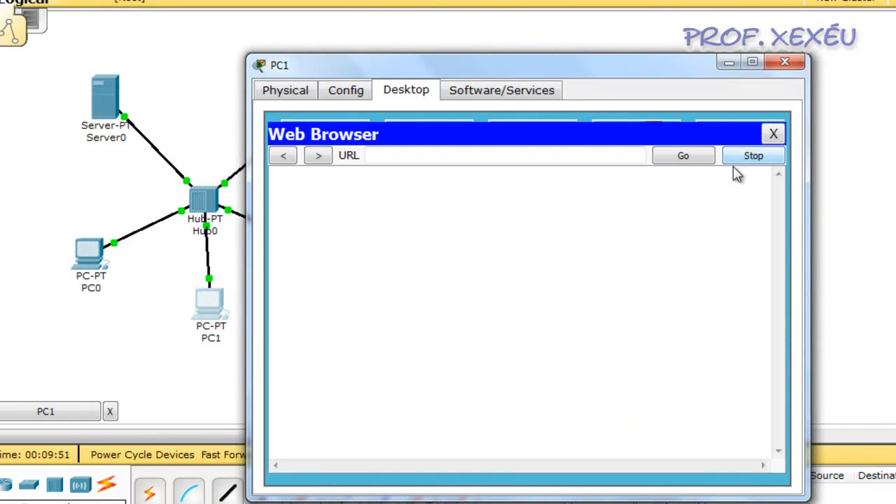
click(499, 155)
text(http://192.168.10.)
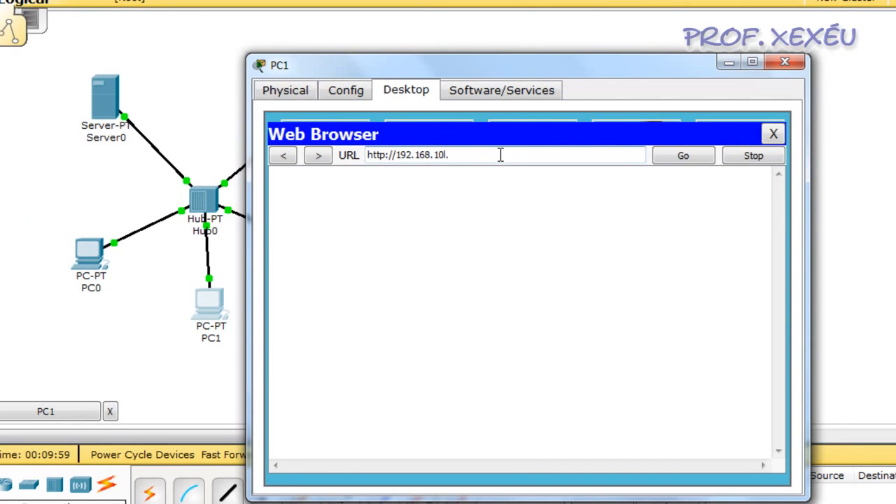
key(BackSpace)
click(676, 156)
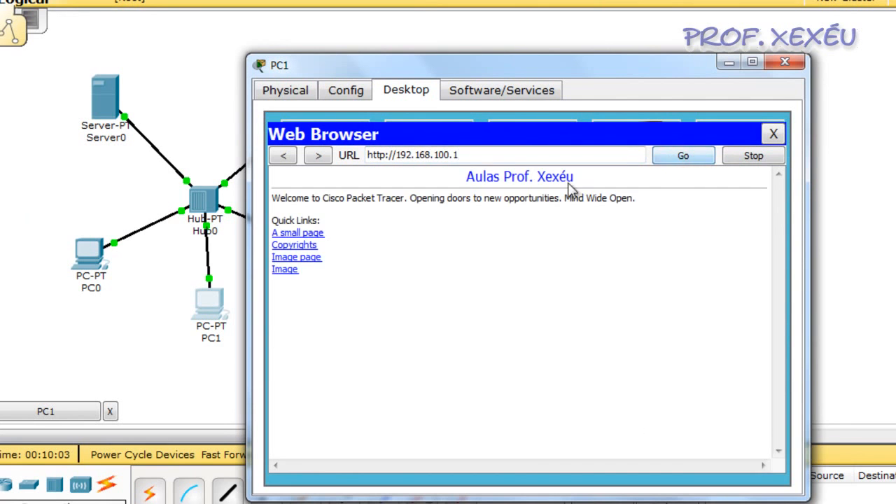
click(480, 150)
key(BackSpace)
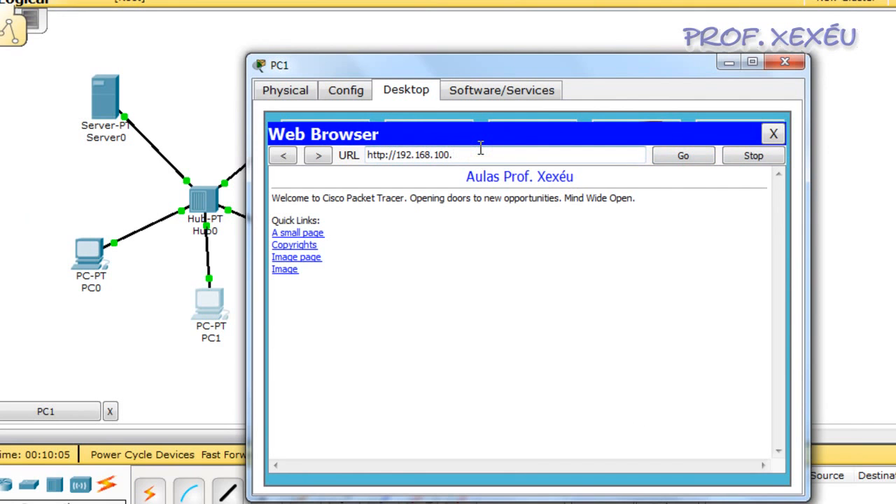
click(663, 161)
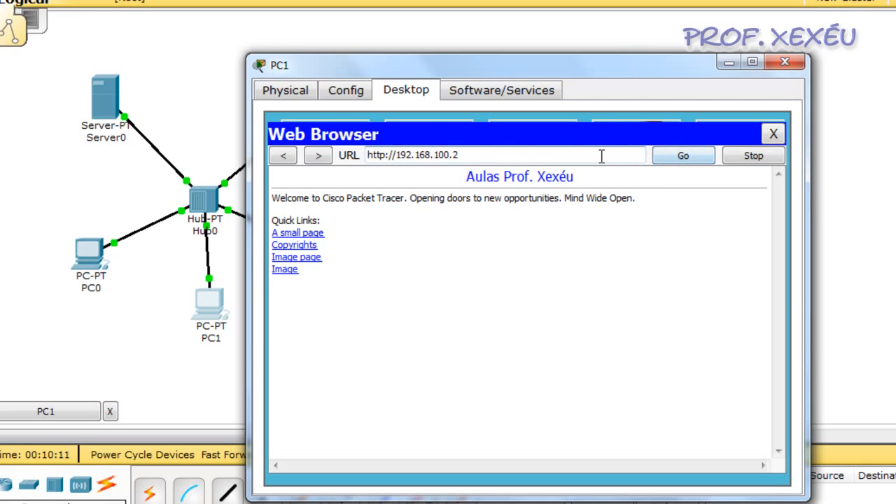
click(473, 154)
key(BackSpace)
key(BackSpace)
key(BackSpace)
key(BackSpace)
key(BackSpace)
key(BackSpace)
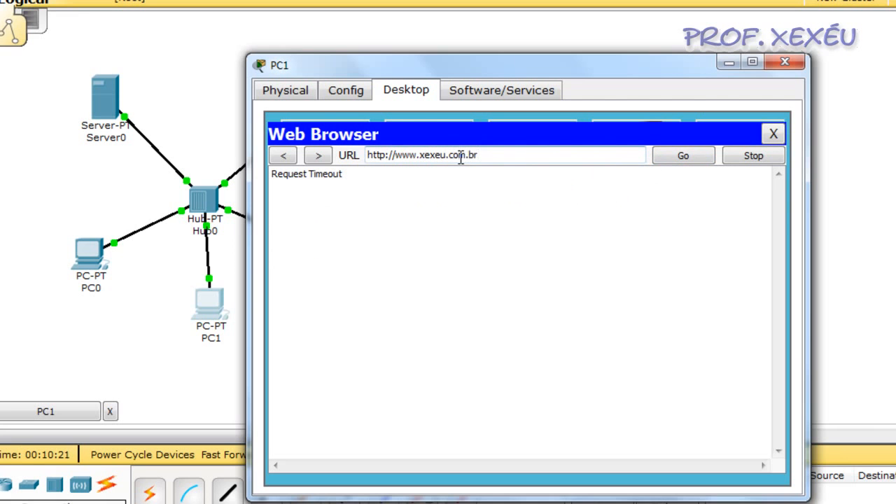
click(690, 156)
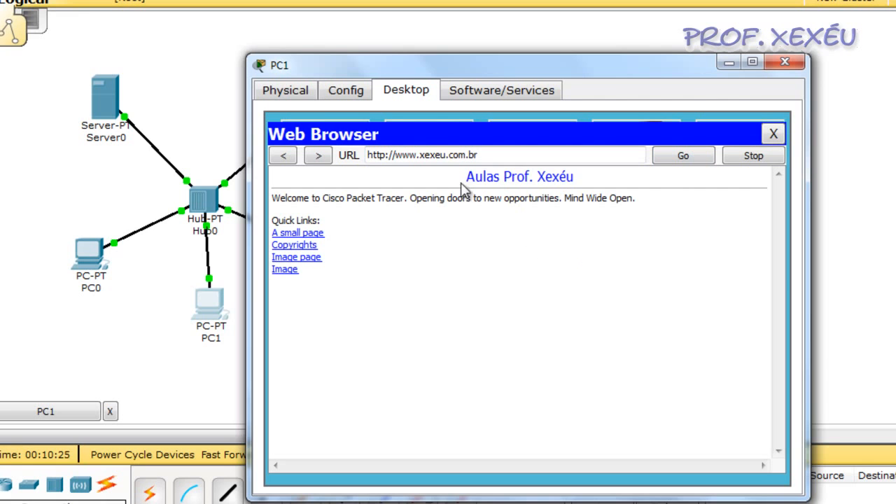
click(486, 154)
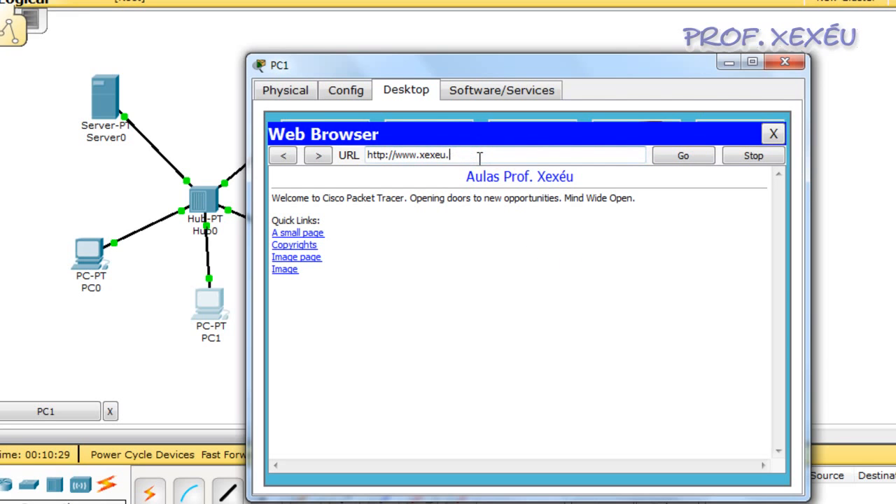
click(680, 161)
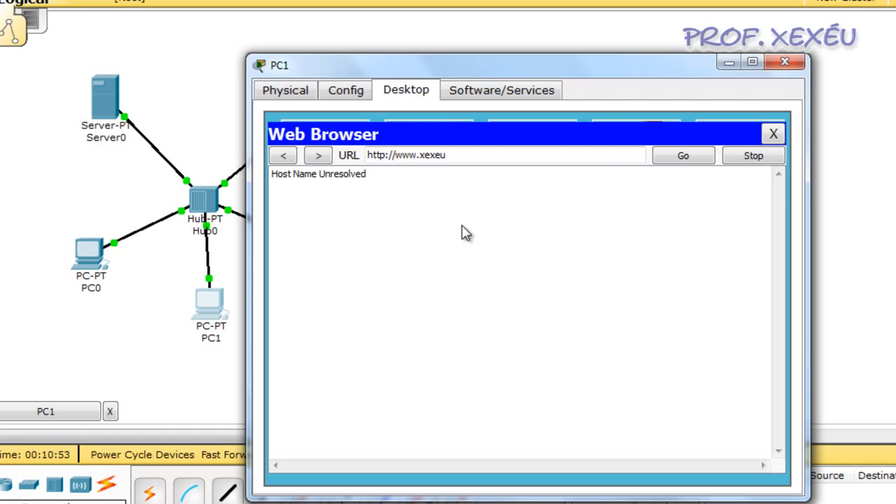
click(774, 134)
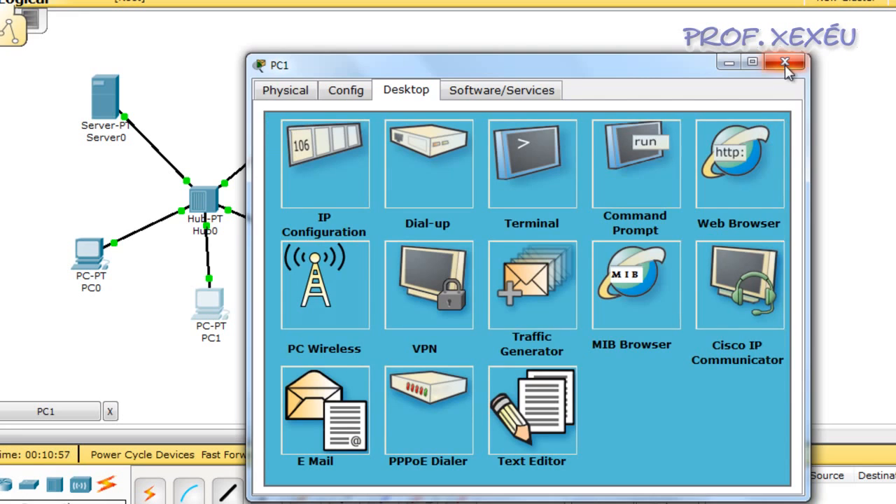
click(784, 63)
click(448, 173)
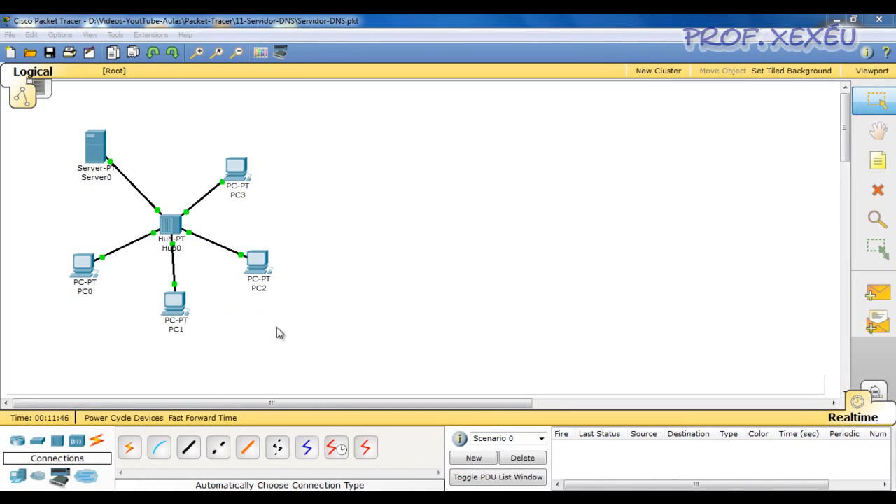
Step: Switch to Simulation mode and add DNS to the visible event filters alongside HTTP
click(874, 392)
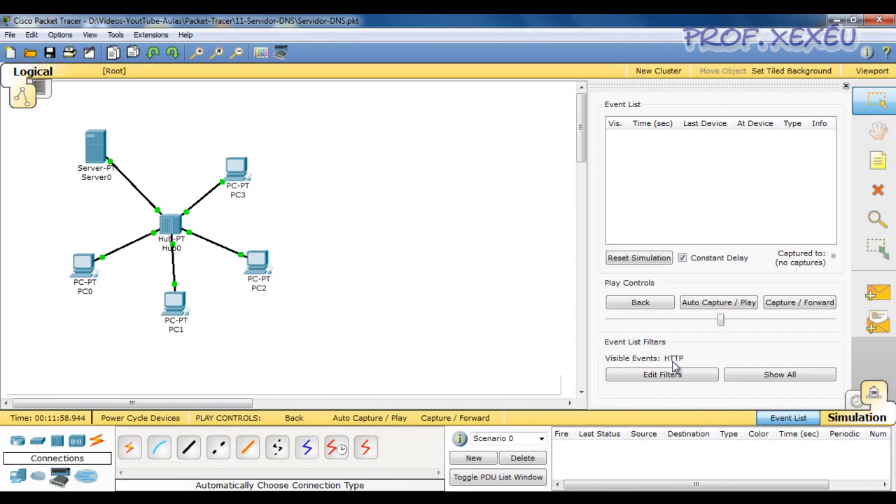
click(687, 375)
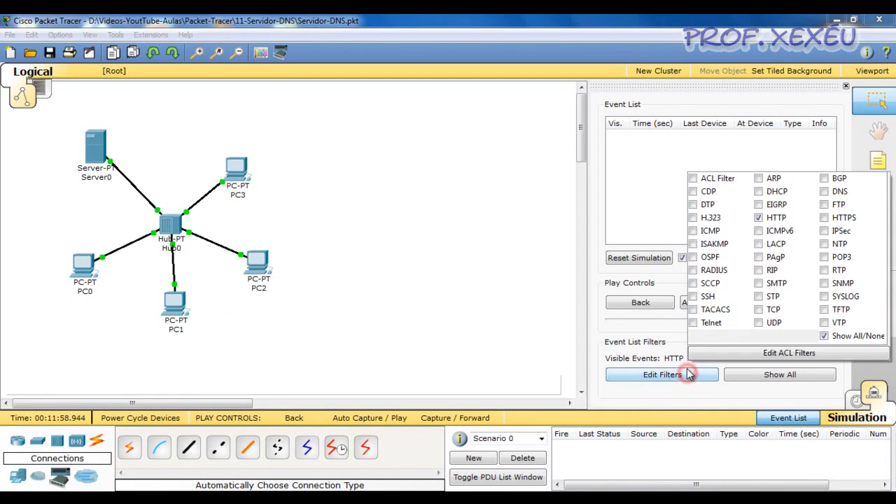
click(824, 191)
click(617, 374)
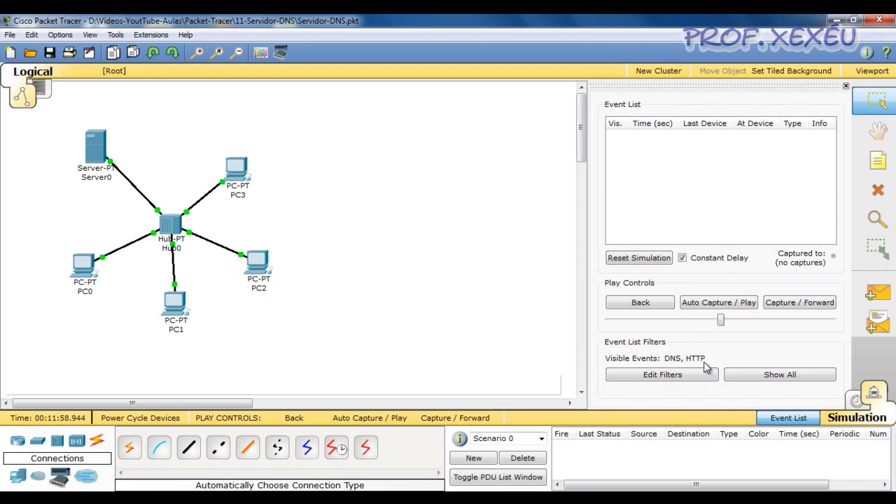
Step: Request 192.168.100.1 from PC1's Web Browser in the simulation, moving its window clear of the topology
click(175, 302)
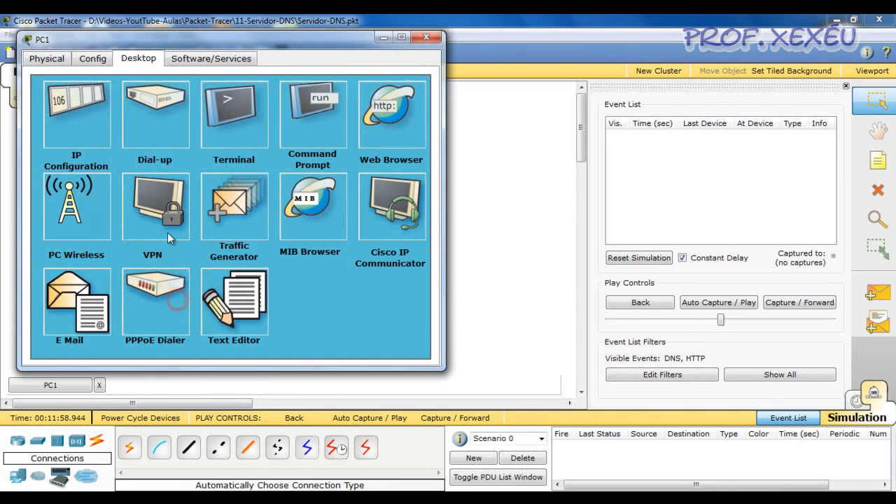
click(415, 110)
drag(248, 42, 432, 201)
click(402, 267)
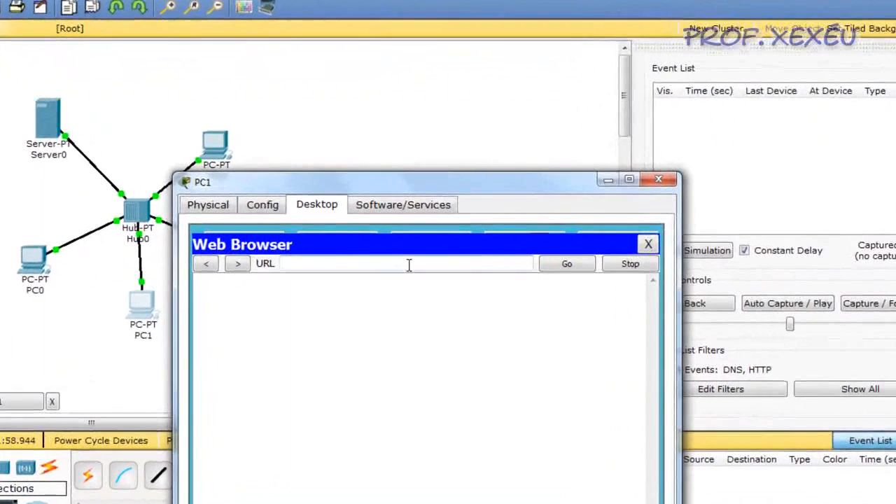
text(192.168.100.1)
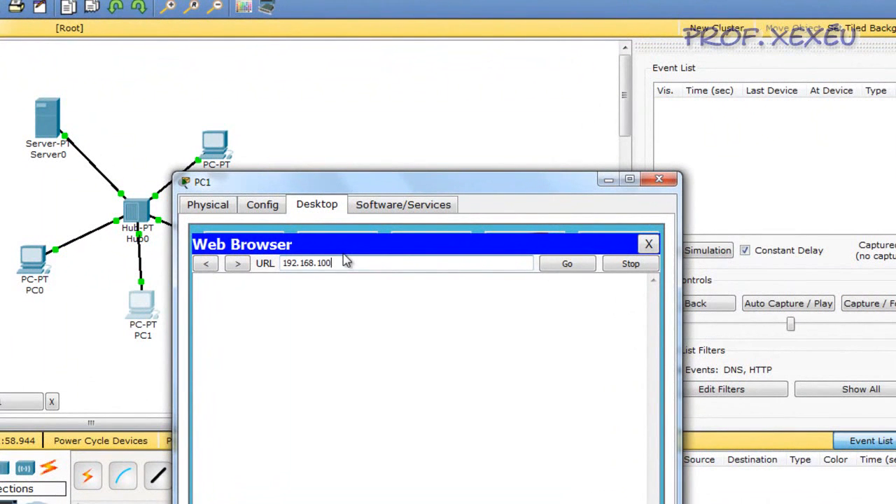
click(568, 263)
Step: Step the simulation forward until the HTTP reply reaches PC1, check its Web Browser, and close the browser and PC1's window
click(886, 306)
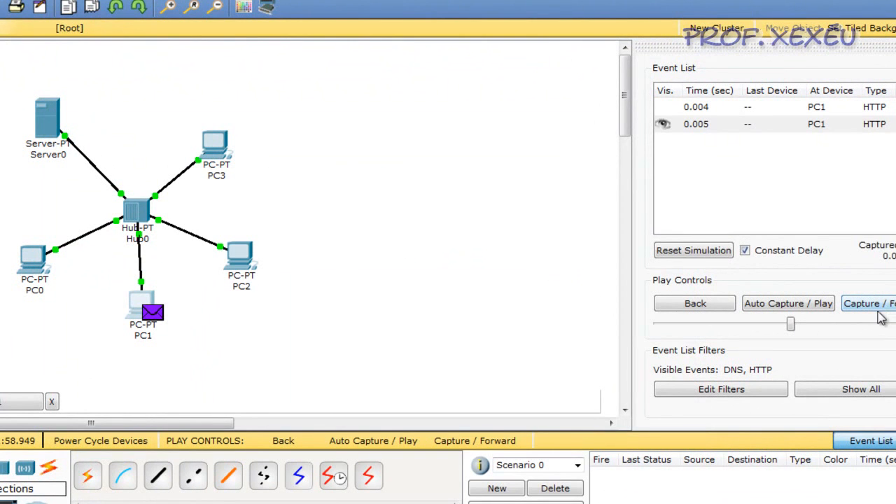
click(881, 304)
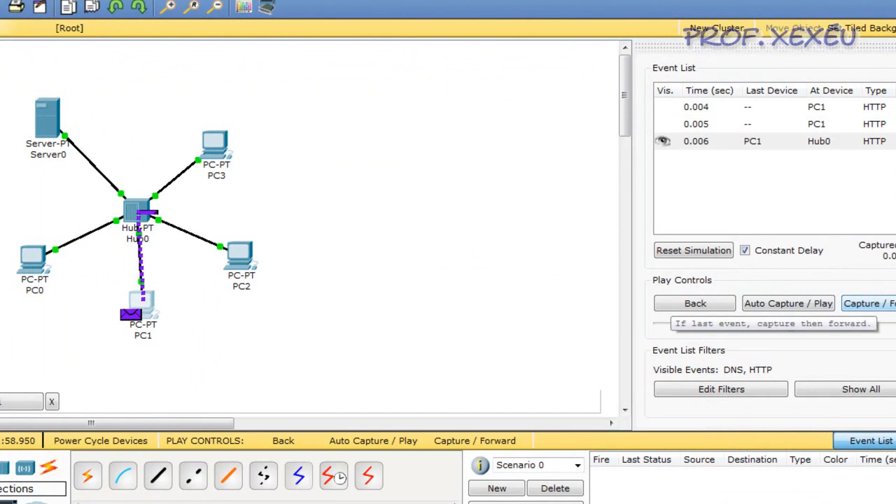
key(alt+Tab)
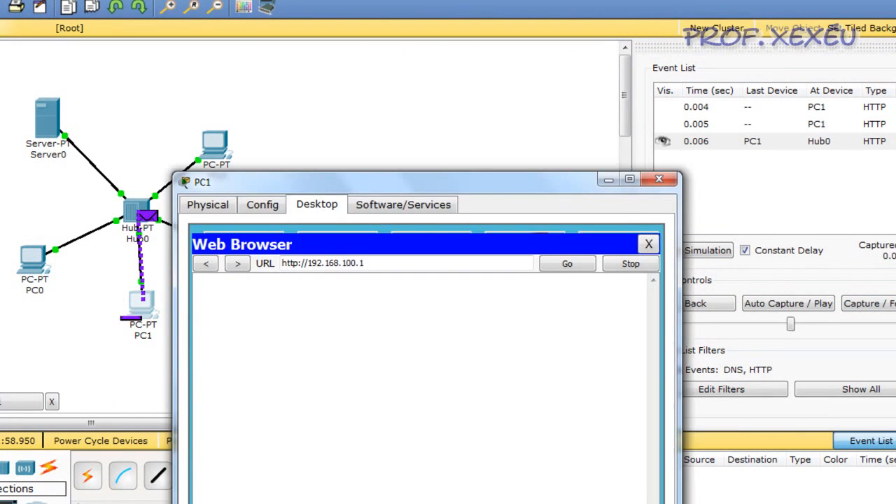
click(881, 303)
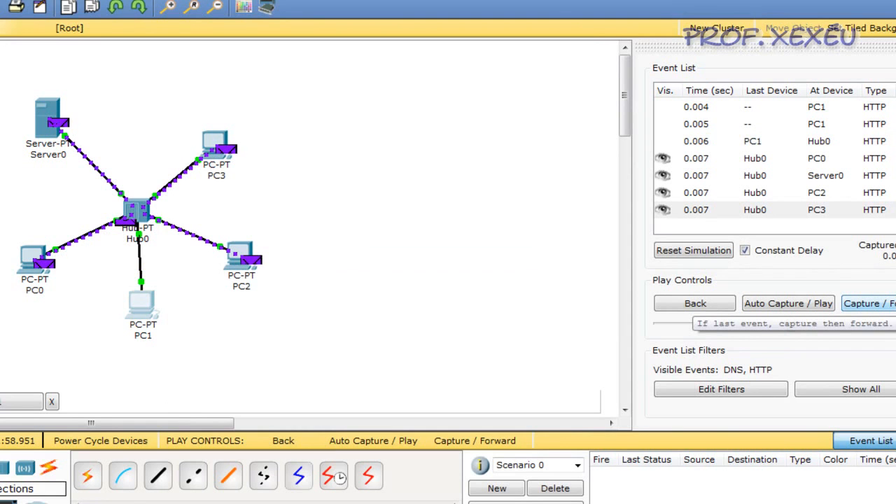
click(880, 304)
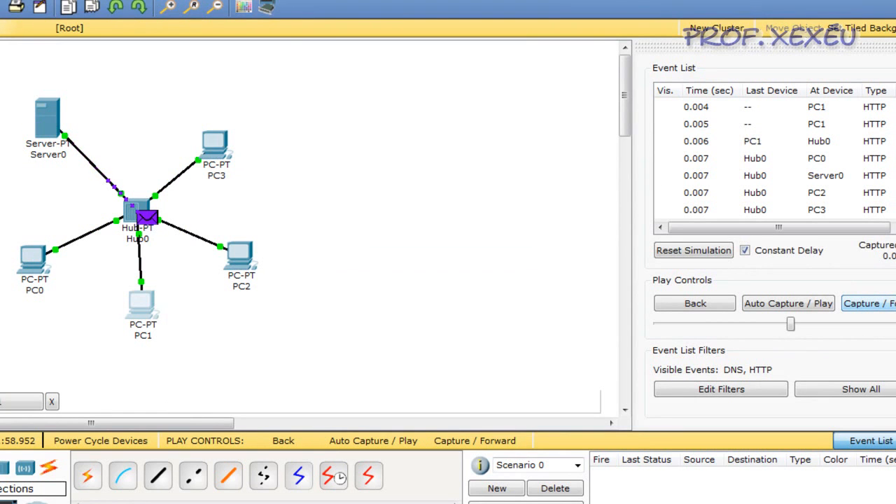
click(875, 304)
click(382, 502)
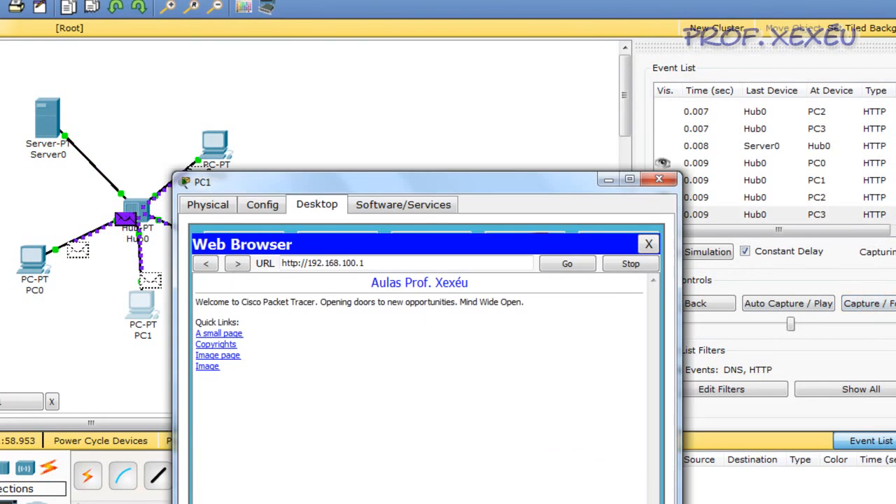
click(648, 244)
click(658, 179)
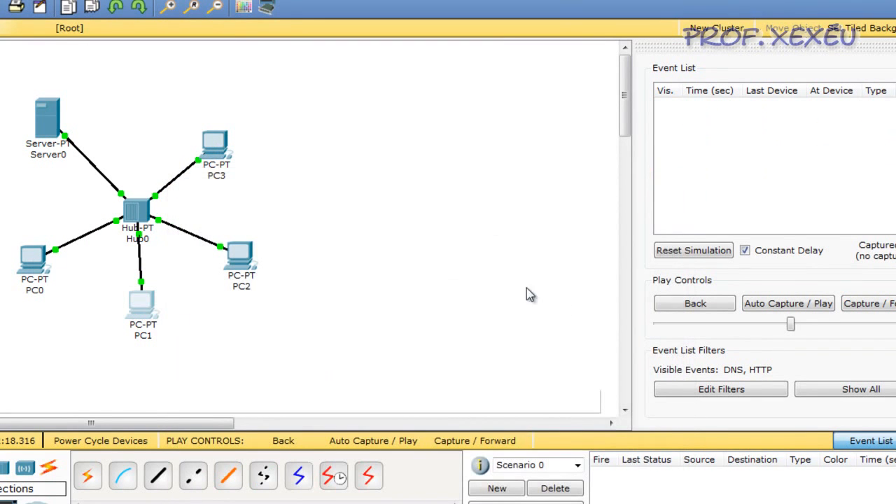
click(137, 308)
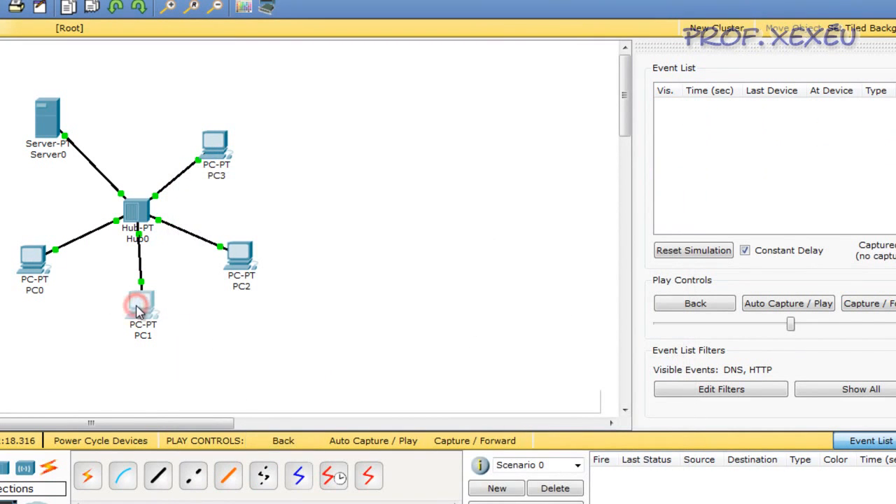
click(451, 137)
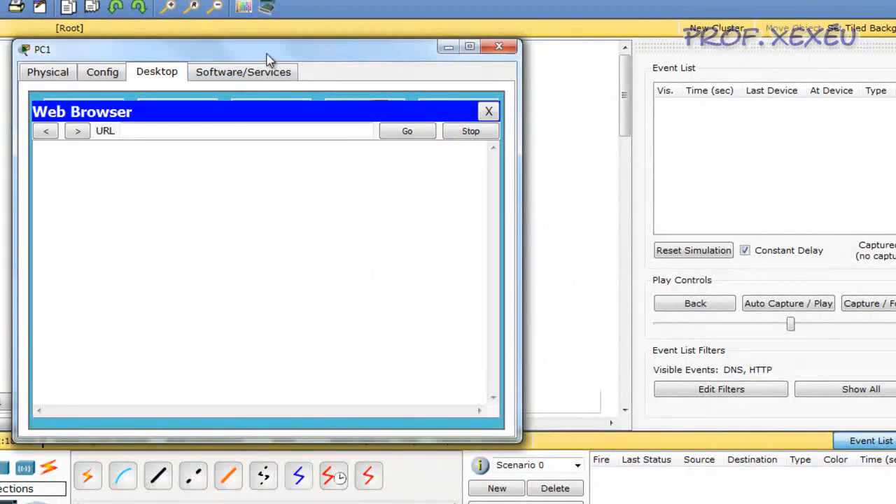
drag(269, 60, 433, 208)
click(403, 285)
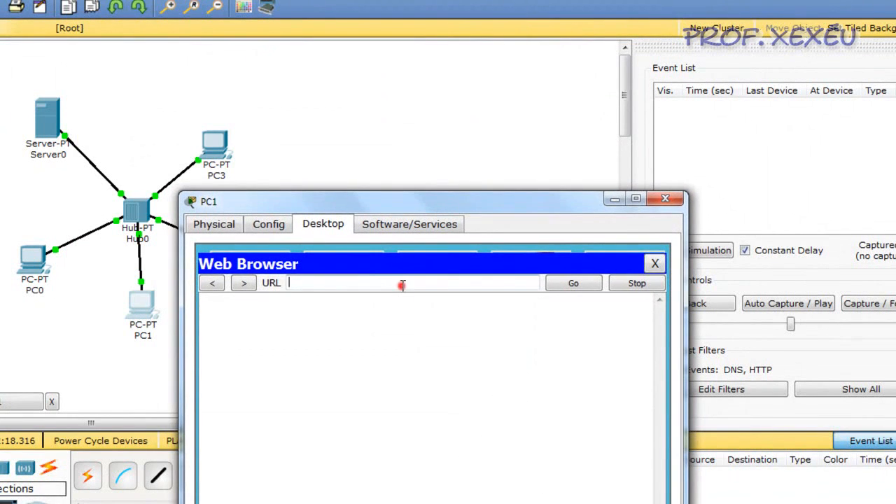
text(www.xexeu.com.br)
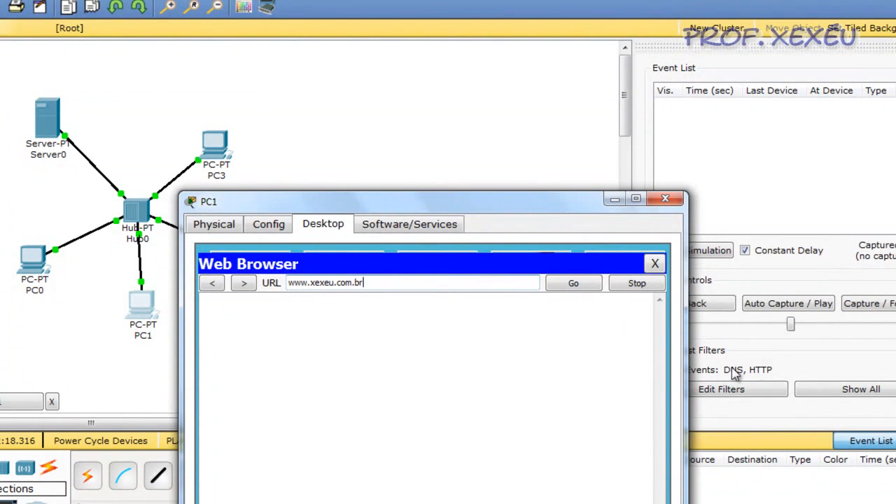
click(576, 285)
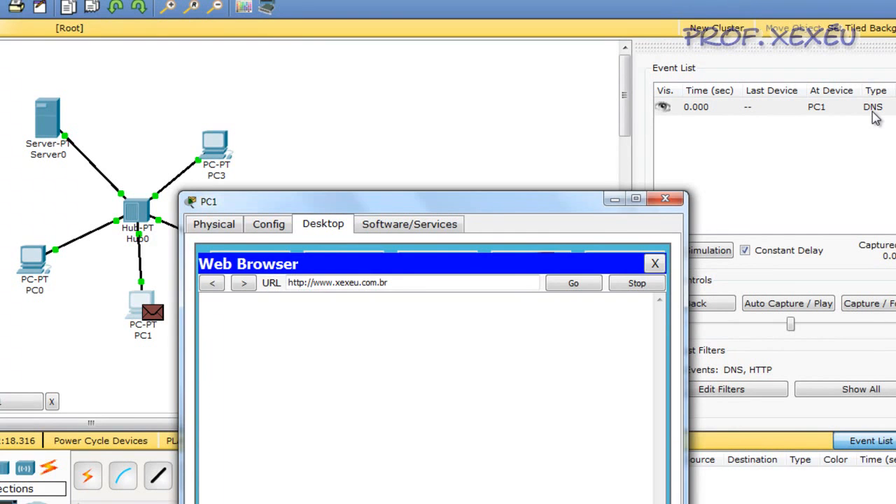
Step: Advance the simulation one event and examine the DNS query section in the packet's inbound PDU details at Hub0
click(867, 303)
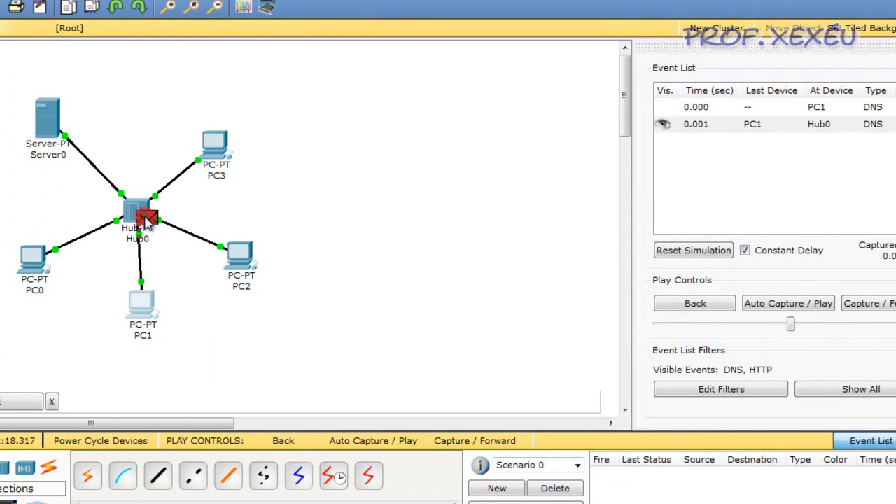
click(146, 220)
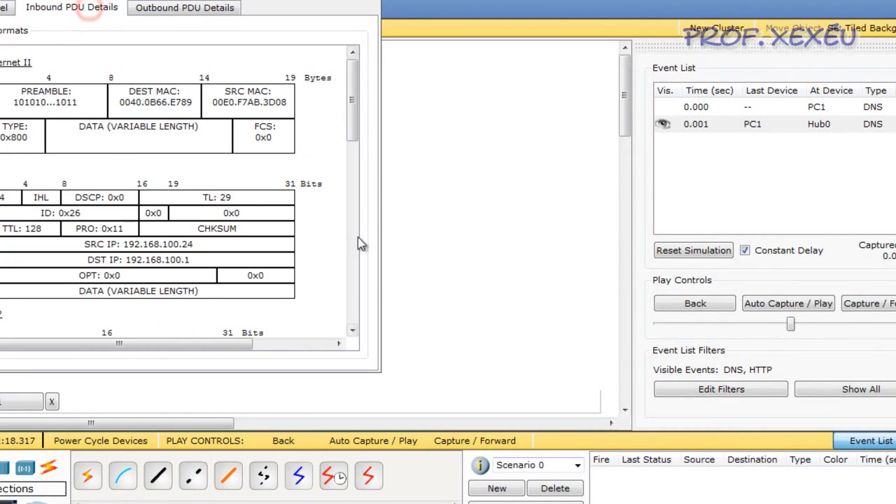
click(352, 277)
mouse_move(352, 276)
mouse_down()
mouse_move(352, 234)
mouse_move(352, 263)
mouse_up()
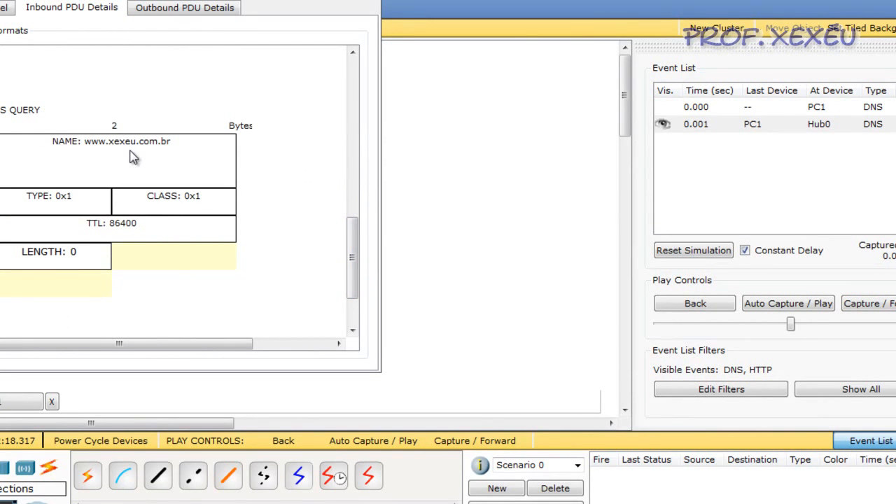
Step: Review the DNS header at Hub0, advance the simulation one event, and examine the DNS answer in Server0's outbound PDU details
drag(352, 244, 355, 180)
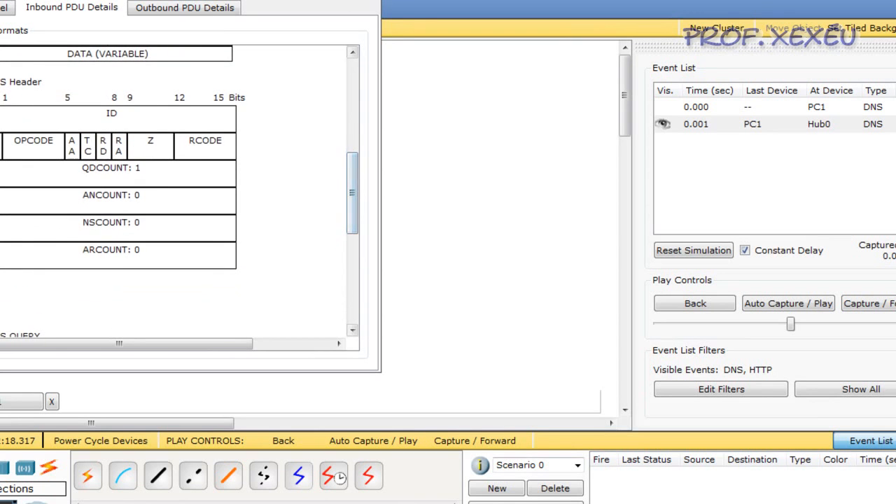
click(368, 3)
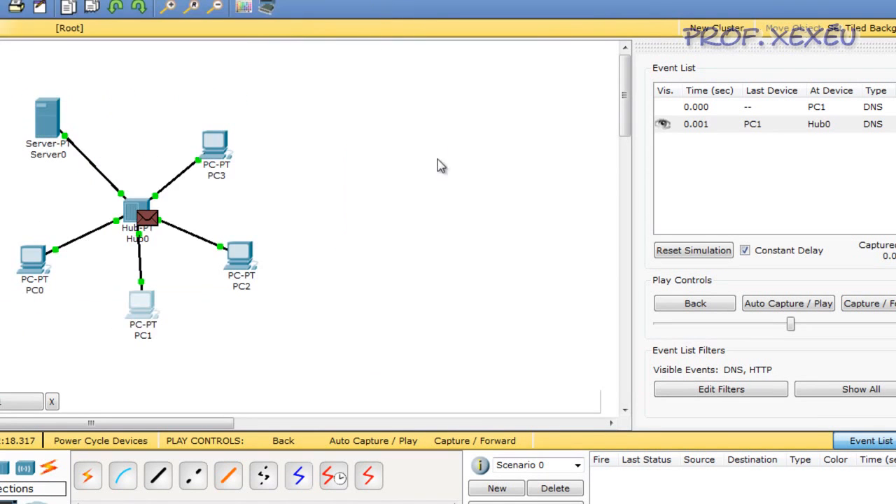
click(887, 305)
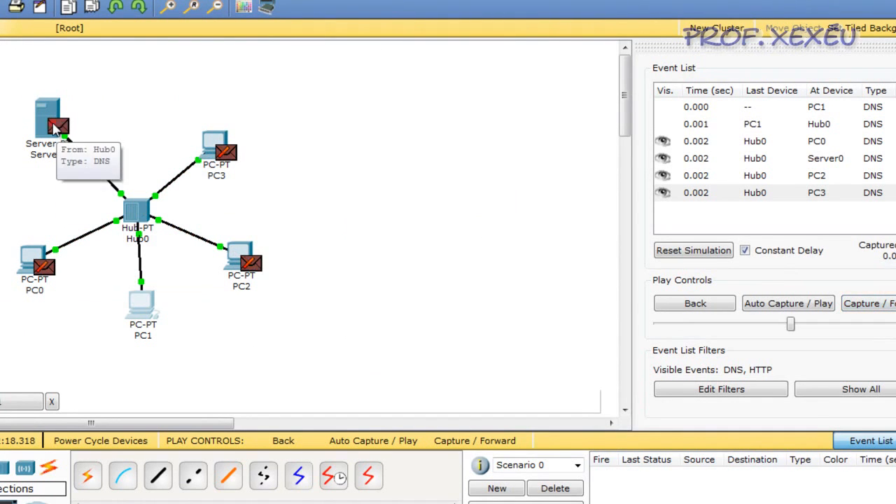
click(56, 128)
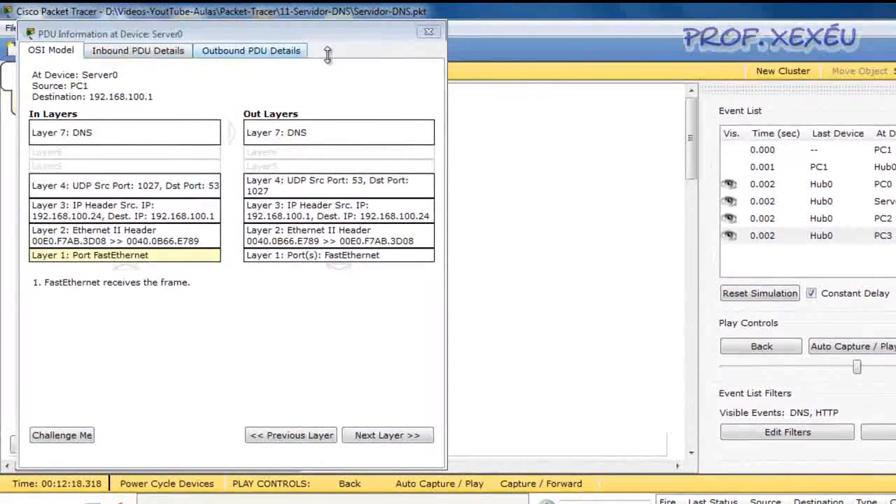
click(269, 60)
drag(418, 152, 432, 365)
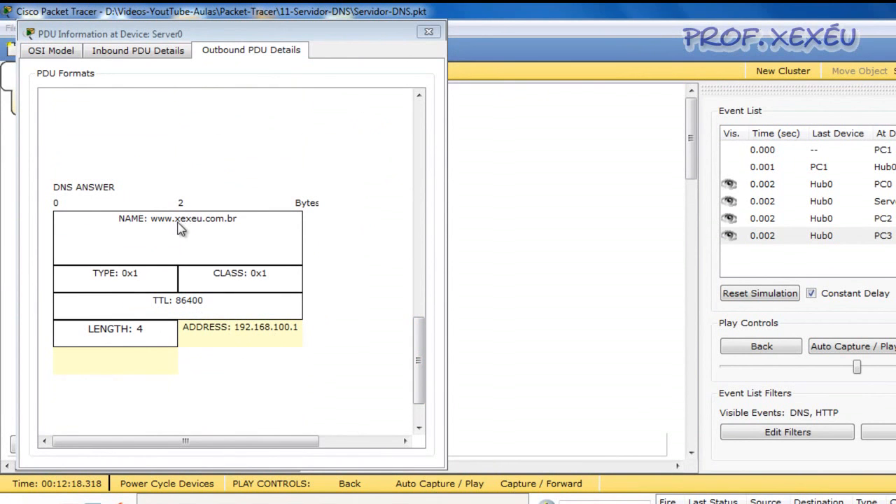
click(428, 31)
Step: Step the simulation forward until the DNS reply passes through Hub0 and reaches PC1
click(895, 346)
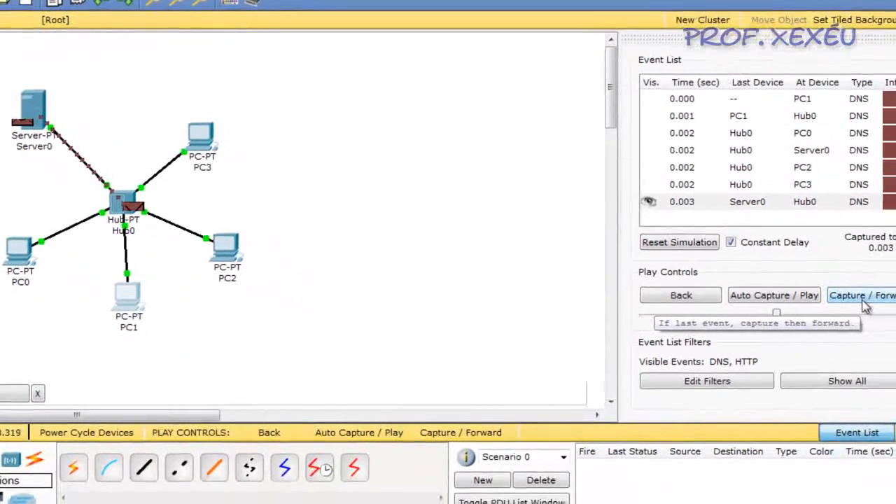
click(895, 352)
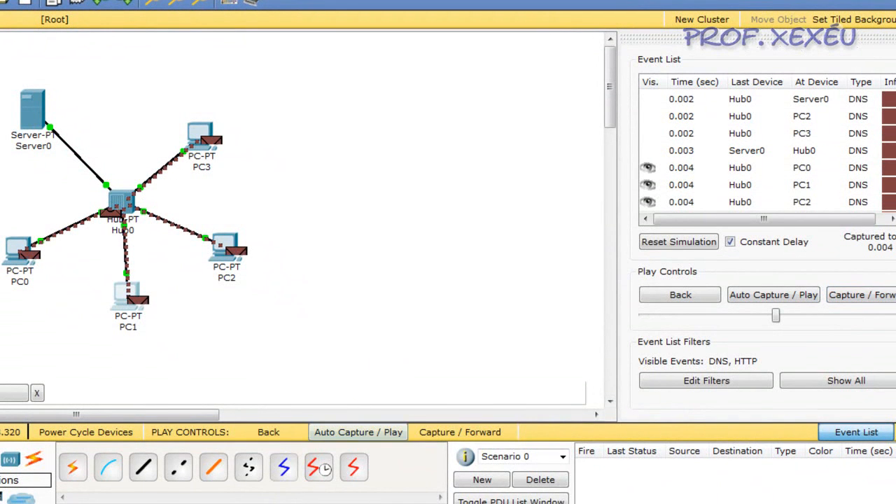
click(188, 503)
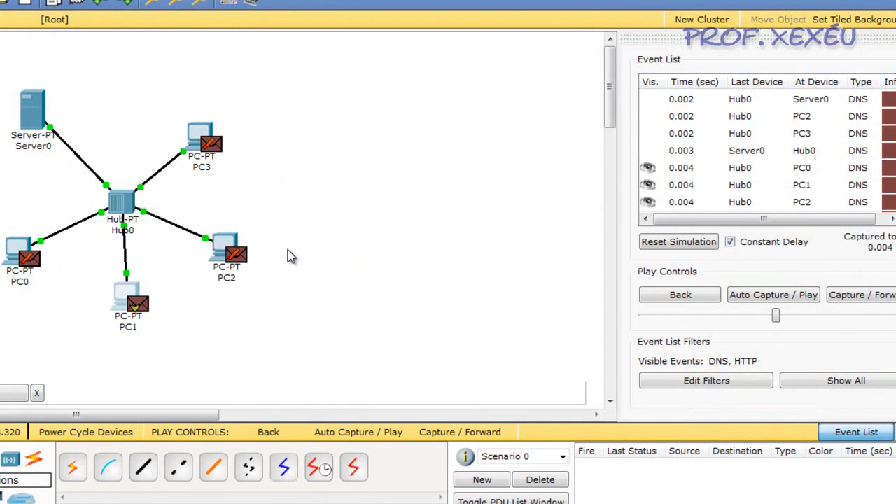
Step: Step the simulation through the HTTP exchange until the reply reaches PC1, check its Web Browser, and close PC1's window
click(845, 294)
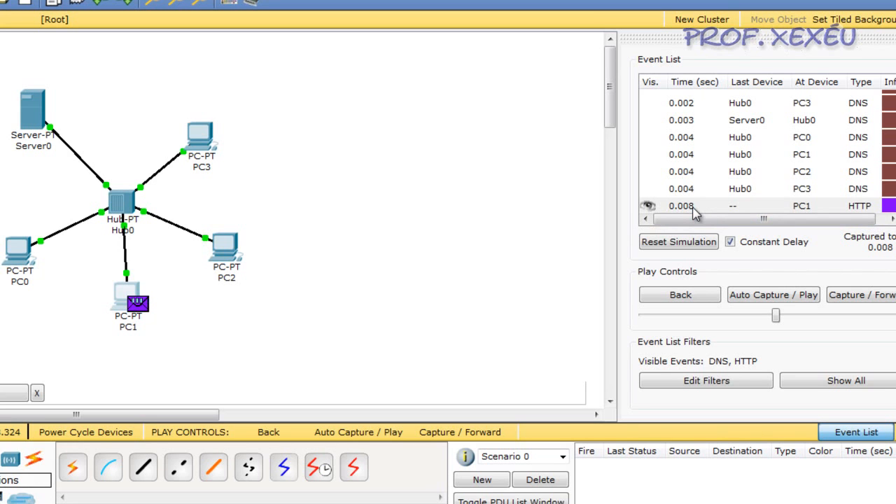
click(866, 297)
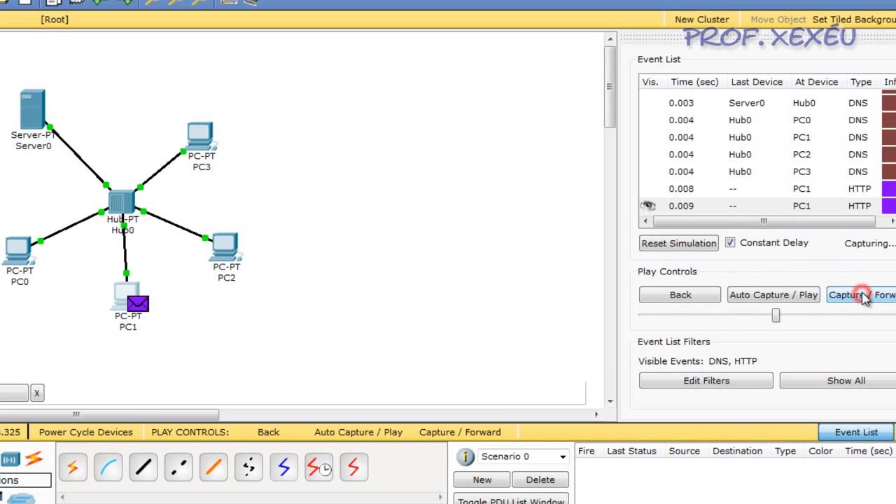
click(865, 297)
click(866, 297)
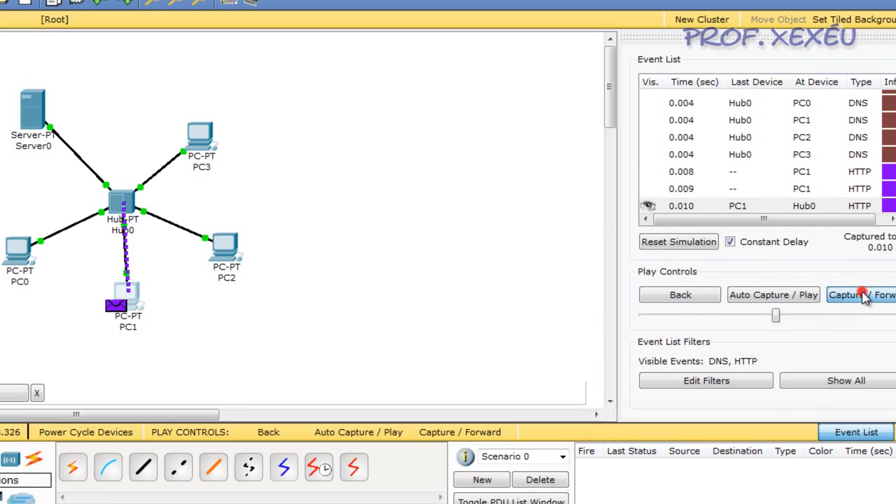
click(865, 297)
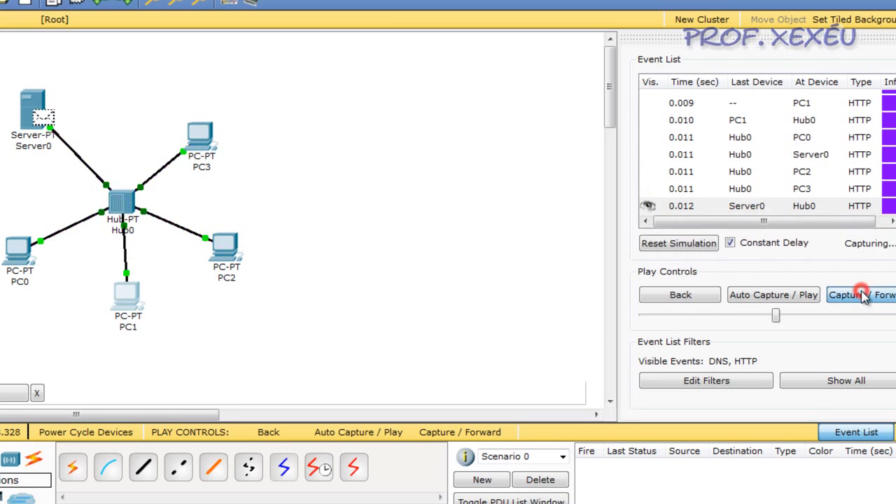
click(866, 297)
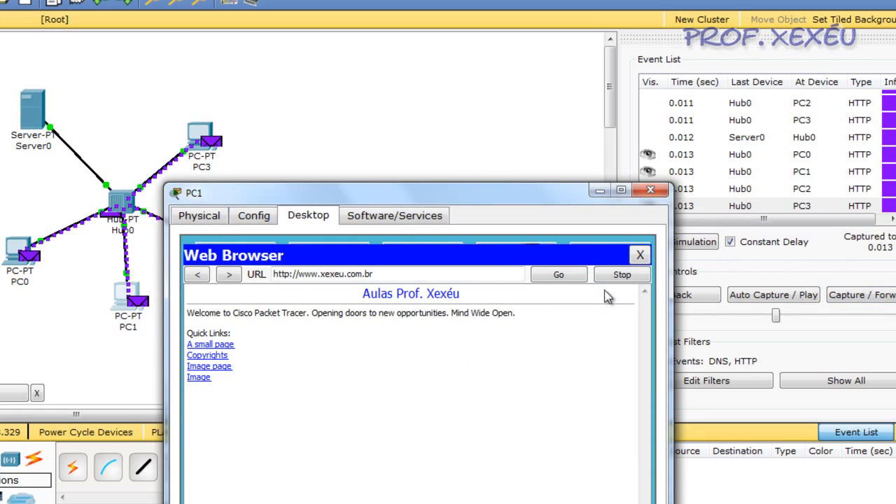
click(651, 191)
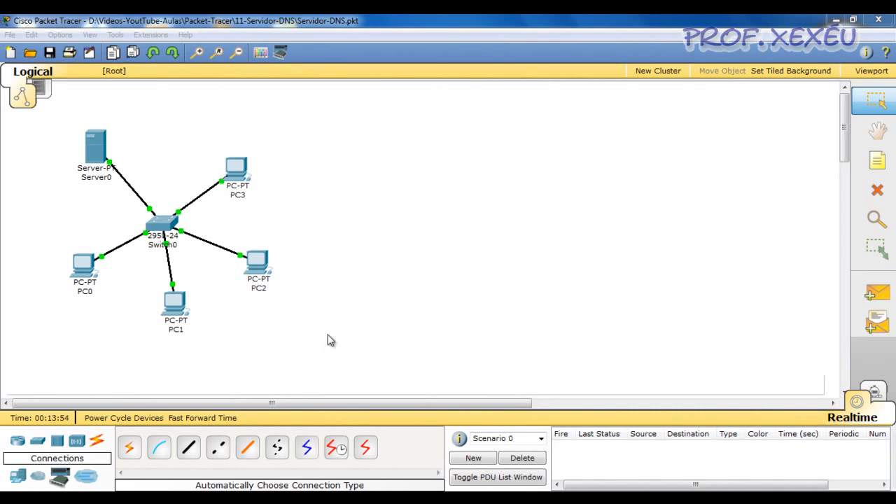
Step: In the Switch0 topology, send simple PDUs from PC0 to PC1, from PC1 to Server0, and from Server0 to PC1
click(462, 318)
click(870, 294)
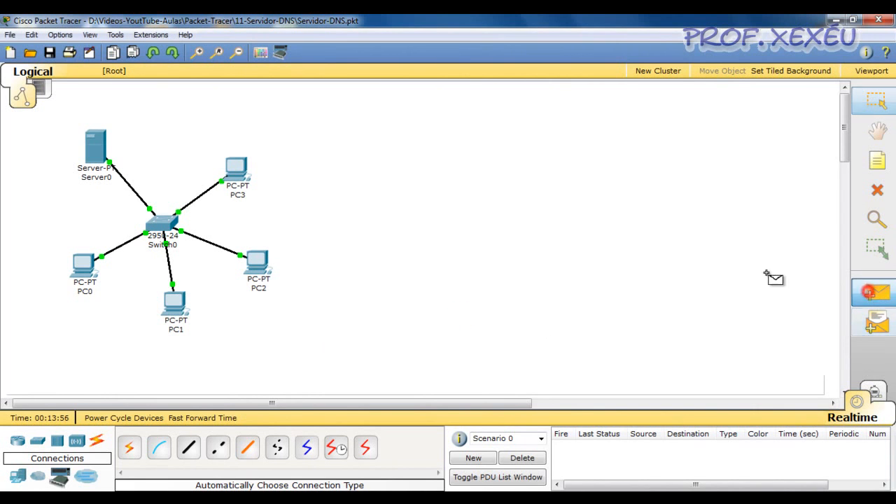
click(84, 265)
click(180, 301)
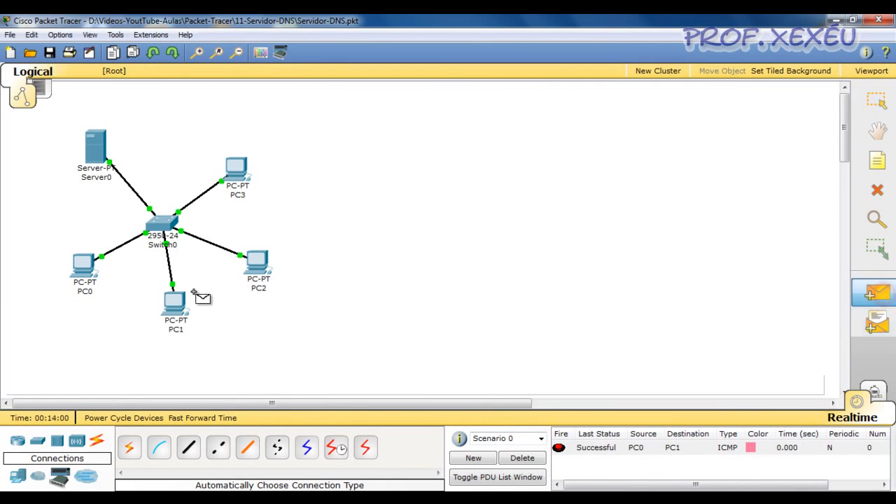
click(172, 303)
click(95, 145)
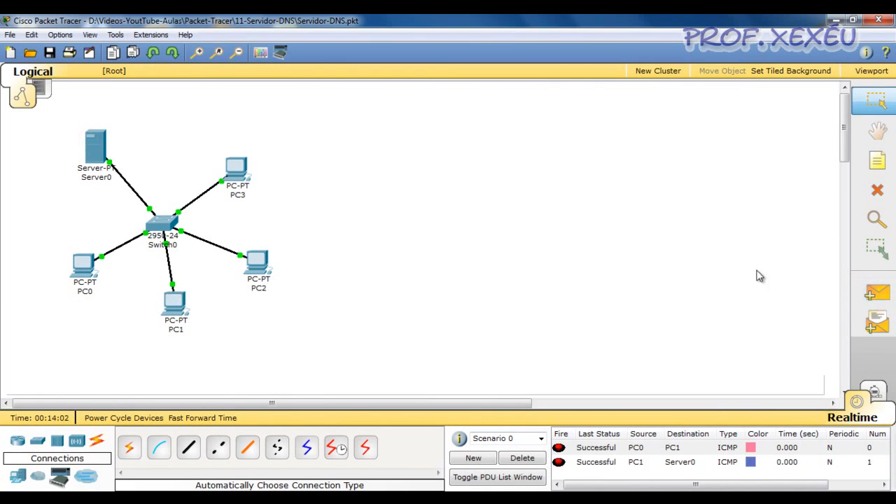
click(877, 293)
click(91, 144)
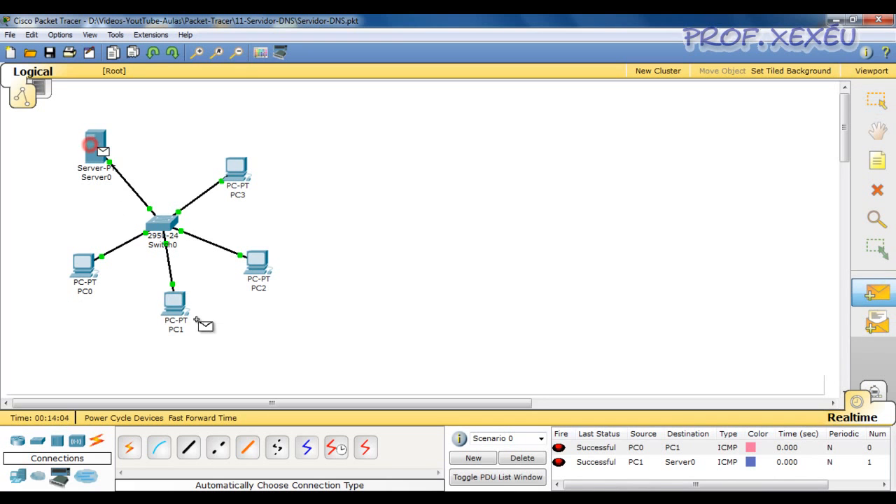
click(173, 302)
Step: Delete the test PDUs of Scenario 0 and switch to simulation mode
click(522, 458)
click(424, 347)
key(shift+s)
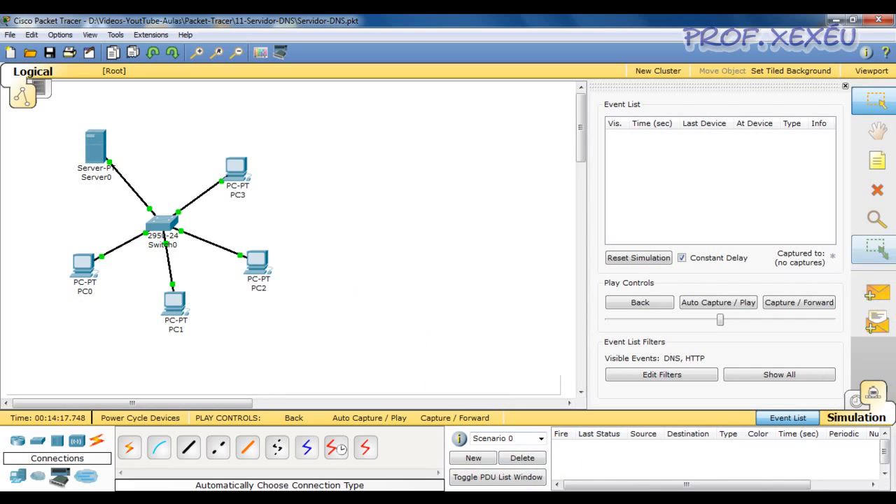
click(176, 302)
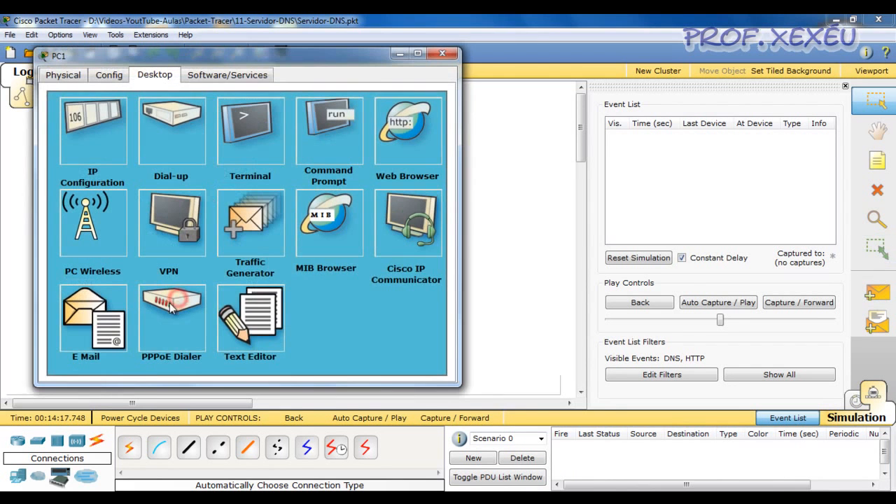
click(404, 112)
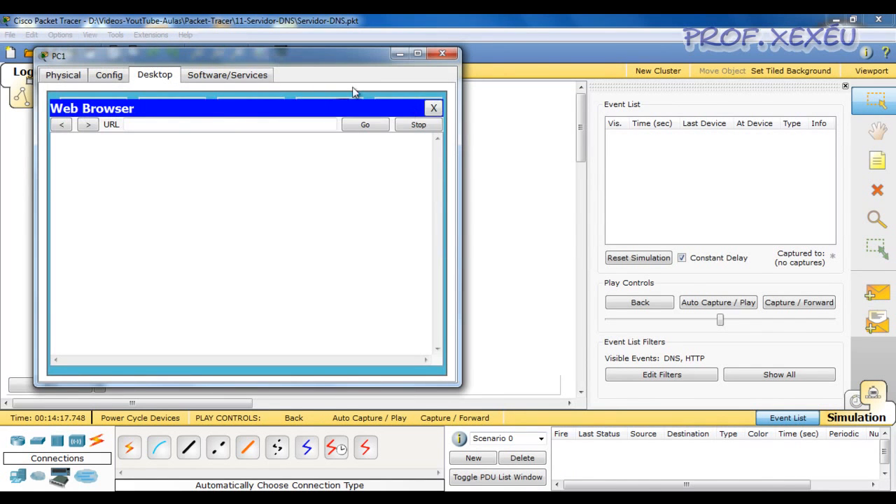
drag(302, 61, 490, 204)
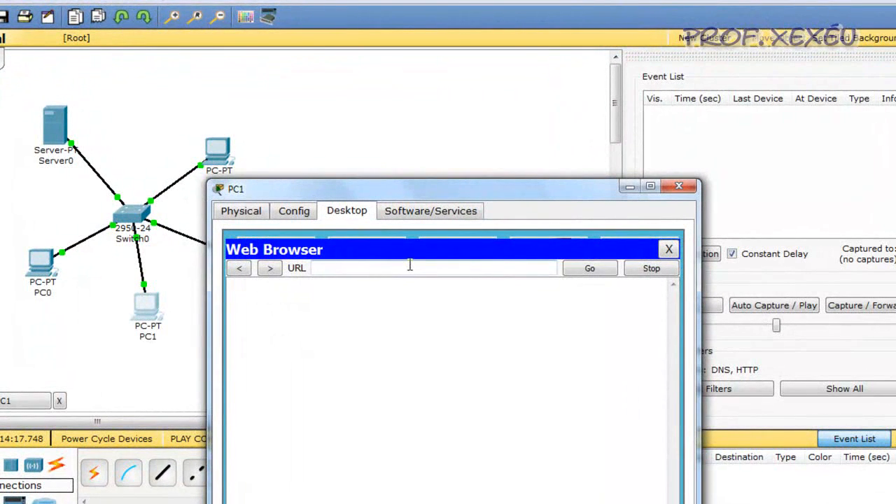
text(www.xexeu.com.br)
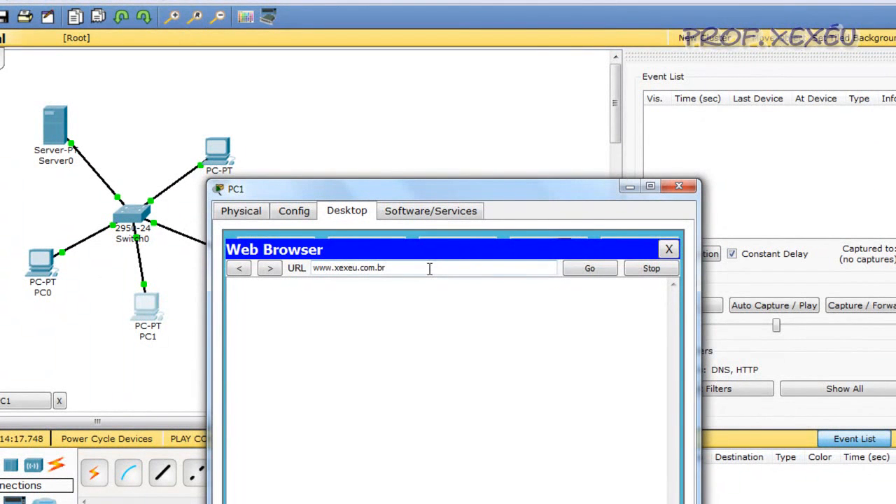
click(589, 270)
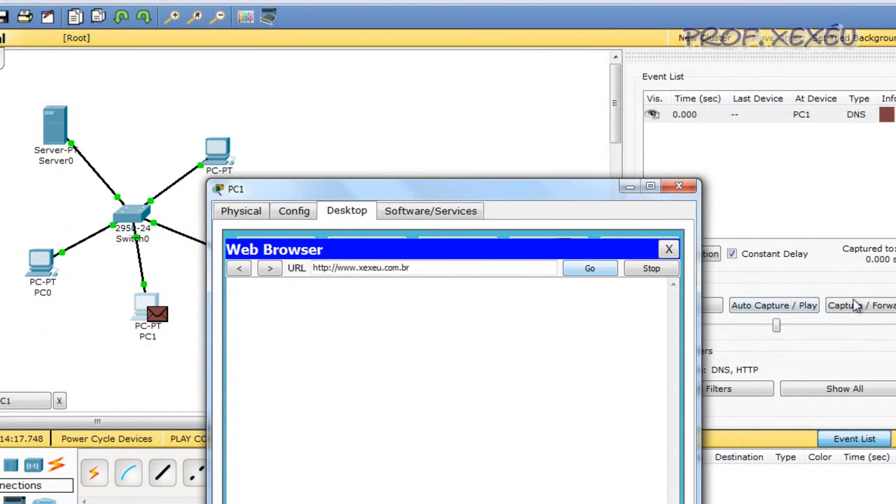
Step: Step the simulation forward until the DNS query reaches Server0 and its reply returns to PC1 through Switch0
click(872, 302)
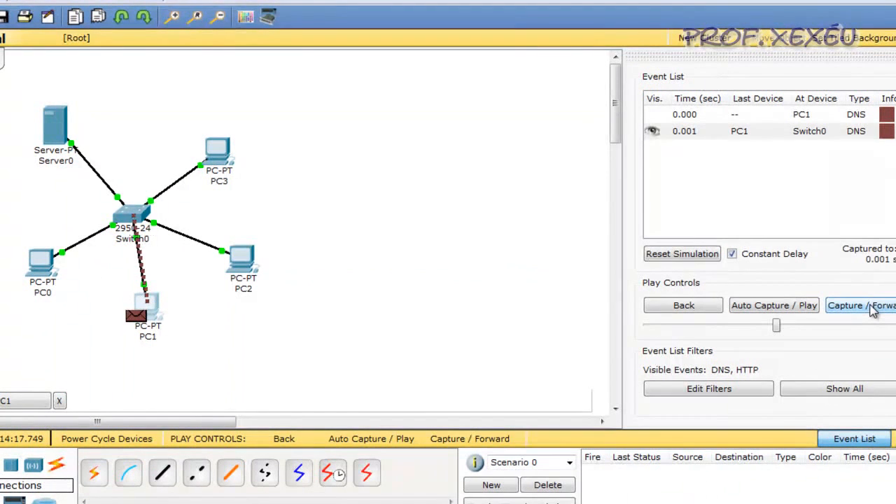
click(869, 310)
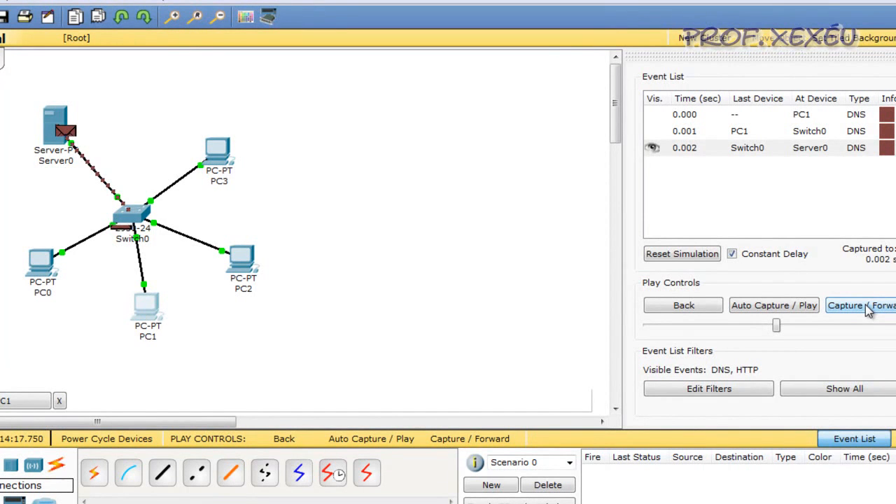
click(868, 310)
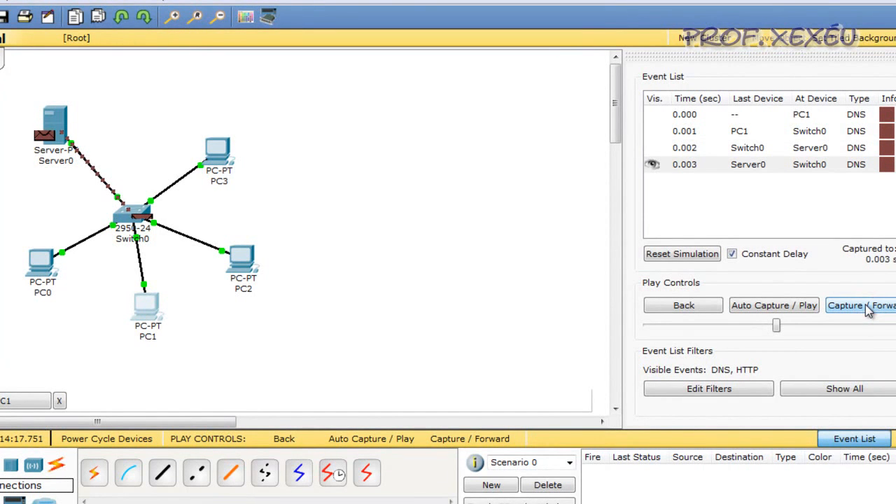
click(868, 310)
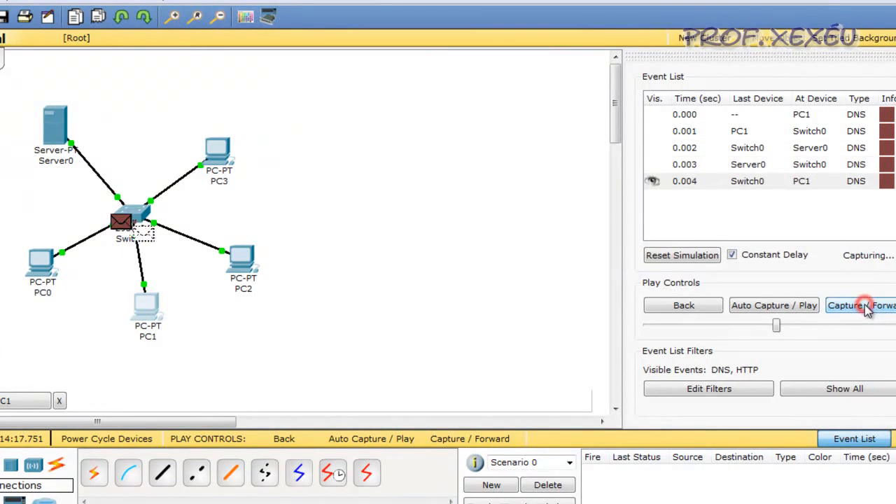
Step: Step the simulation through the HTTP request and reply via Switch0 until the reply reaches PC1
click(867, 310)
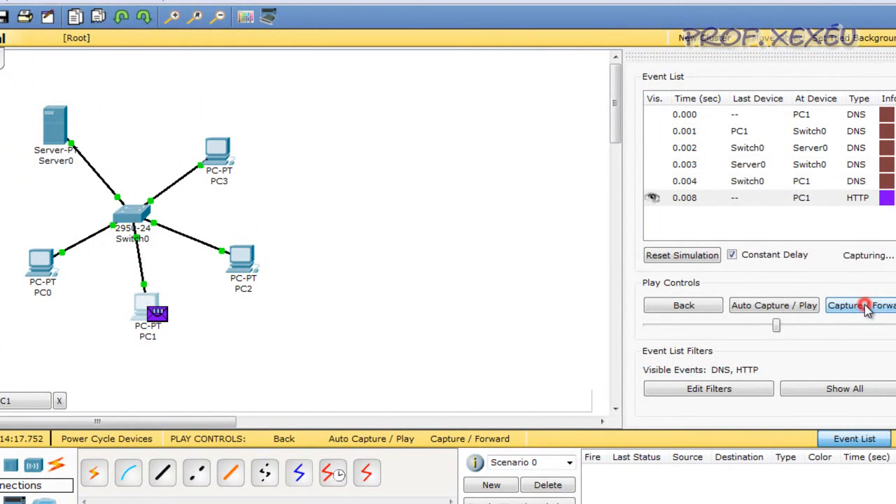
click(868, 310)
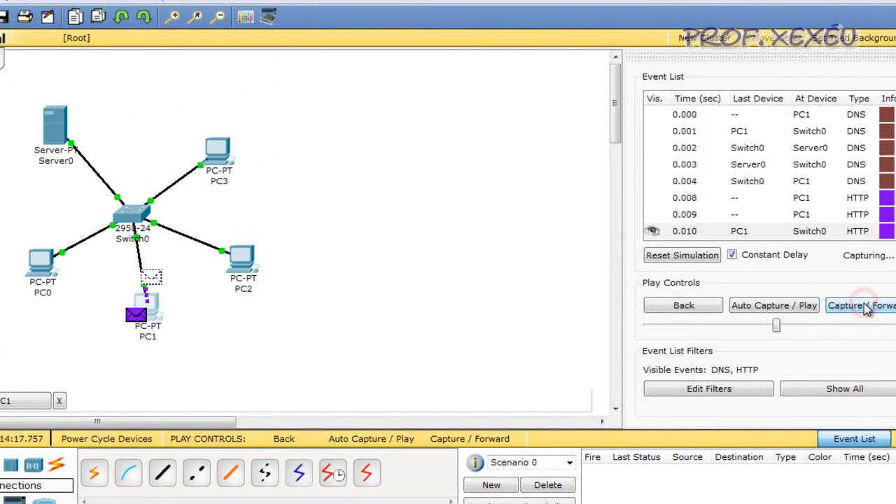
click(868, 310)
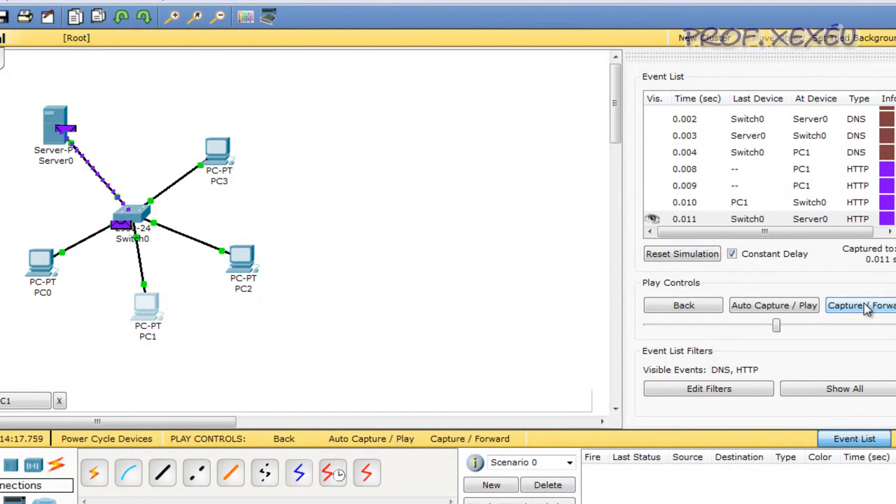
click(868, 310)
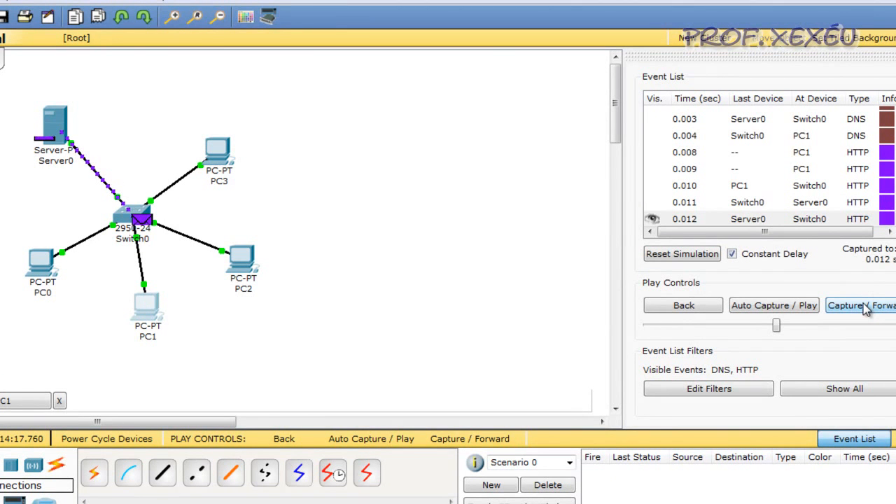
click(866, 310)
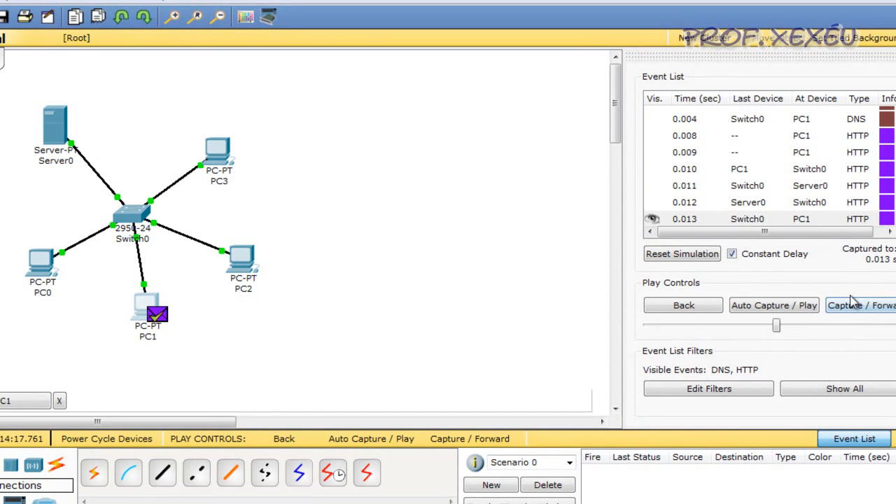
Step: Check the page in PC1's Web Browser, and close the browser and PC1's window
click(152, 316)
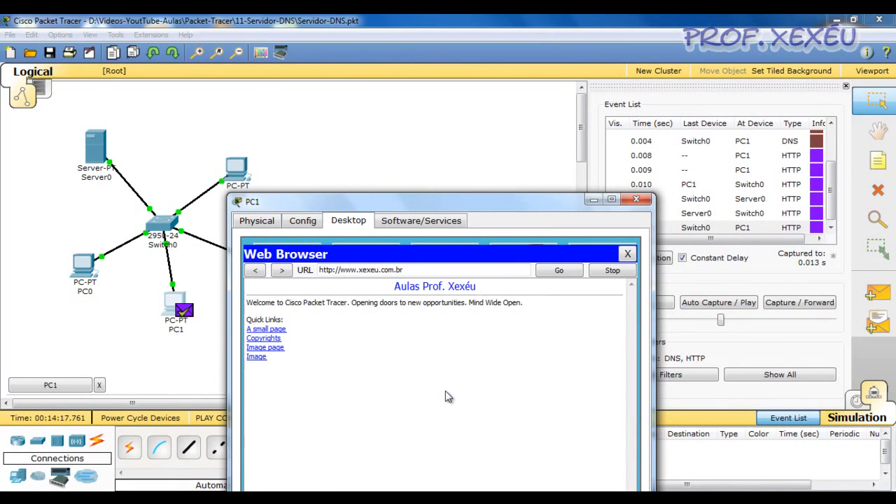
click(627, 254)
click(636, 201)
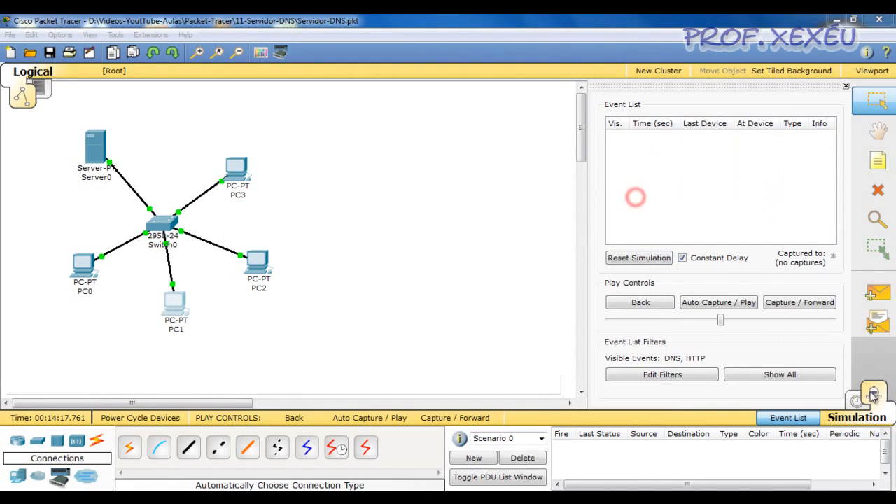